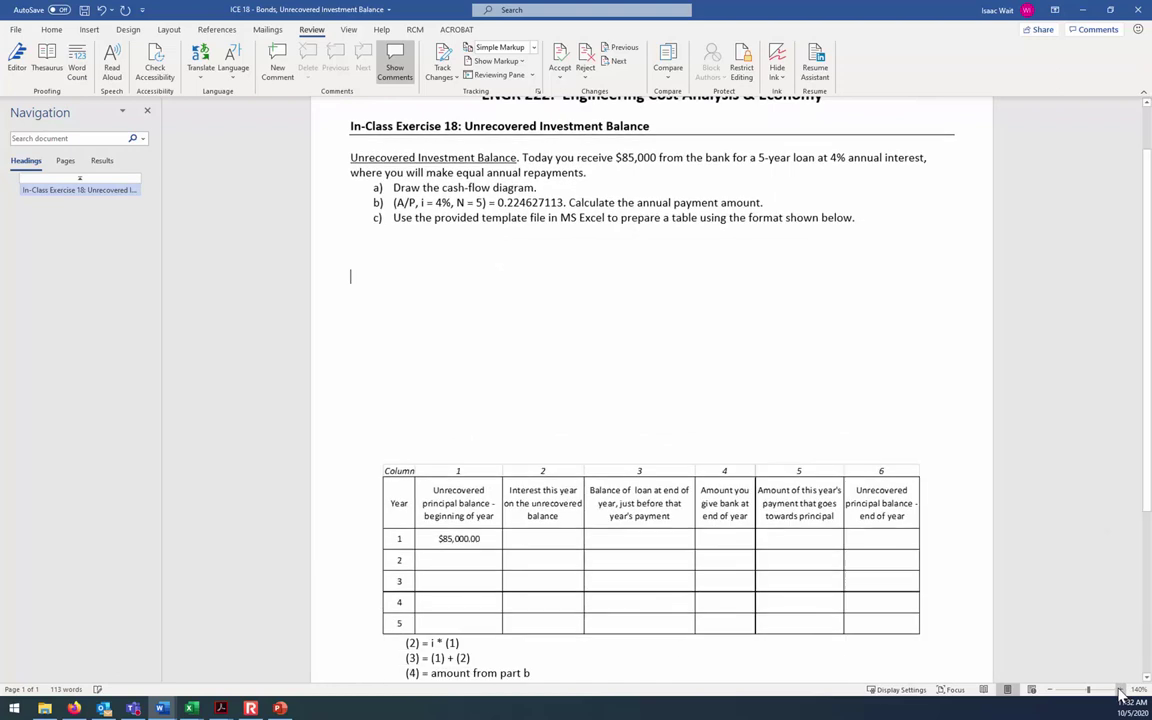
Delete the blank lines between part c and the loan table in the exercise document.
key("Delete")
key("Delete")
key("Delete")
key("Delete")
key("Delete")
key("Delete")
key("Delete")
key("Delete")
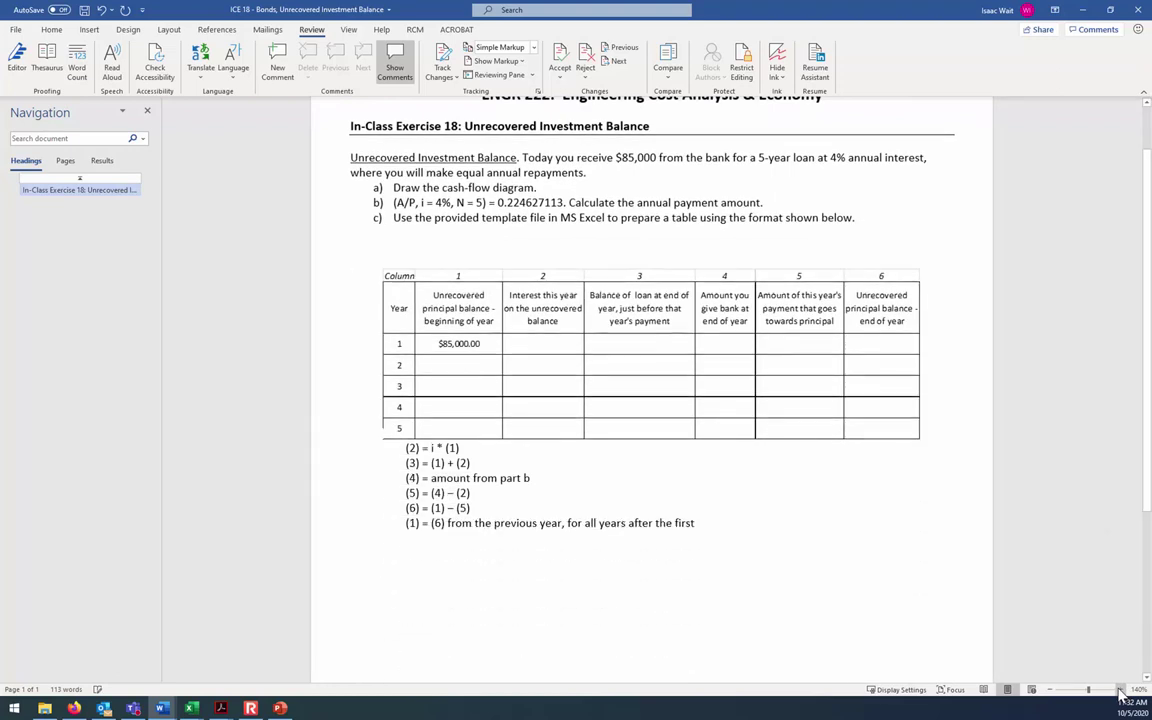
Close the Navigation pane and review the loan amount, interest rate and annual payment factor in the problem statement.
scroll(1008, 619, "up", 4, "ctrl")
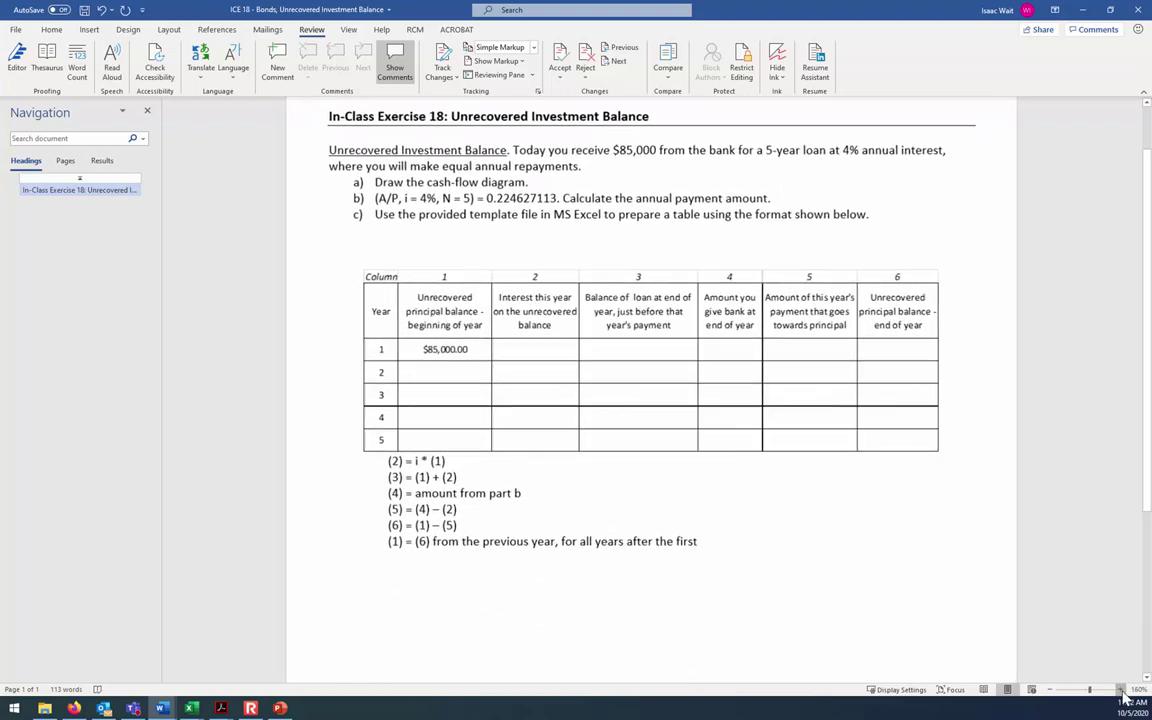
left_click(147, 111)
left_click_drag(526, 124, 562, 134)
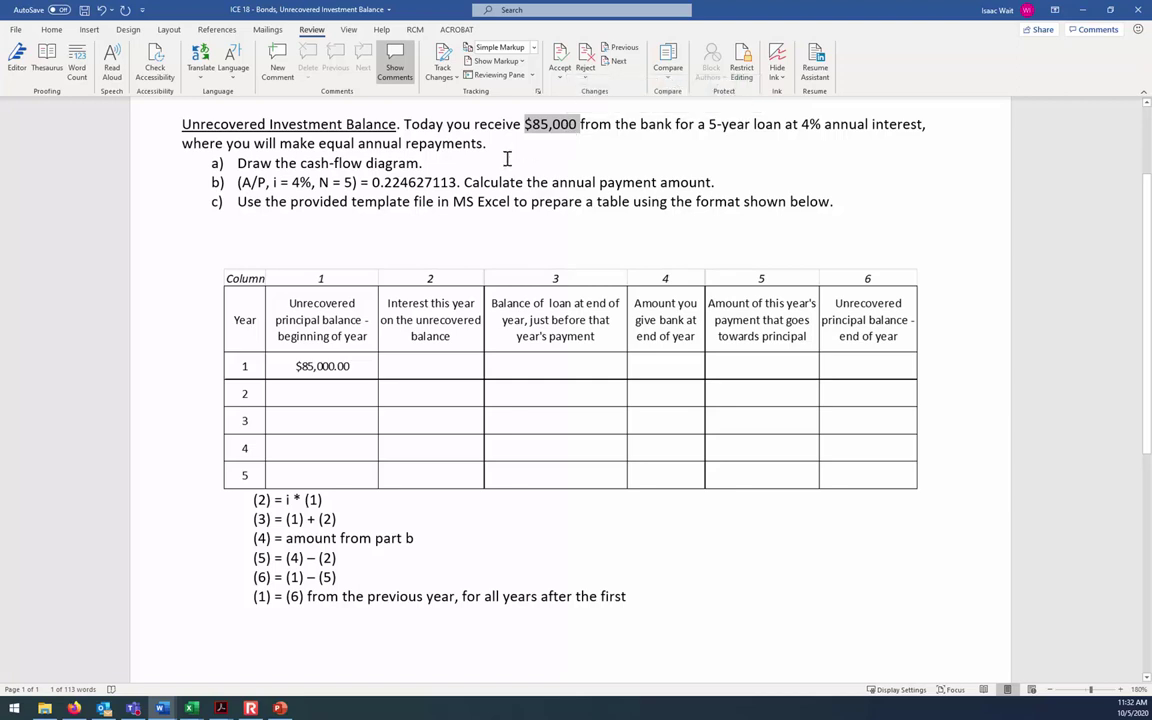
left_click_drag(803, 124, 822, 125)
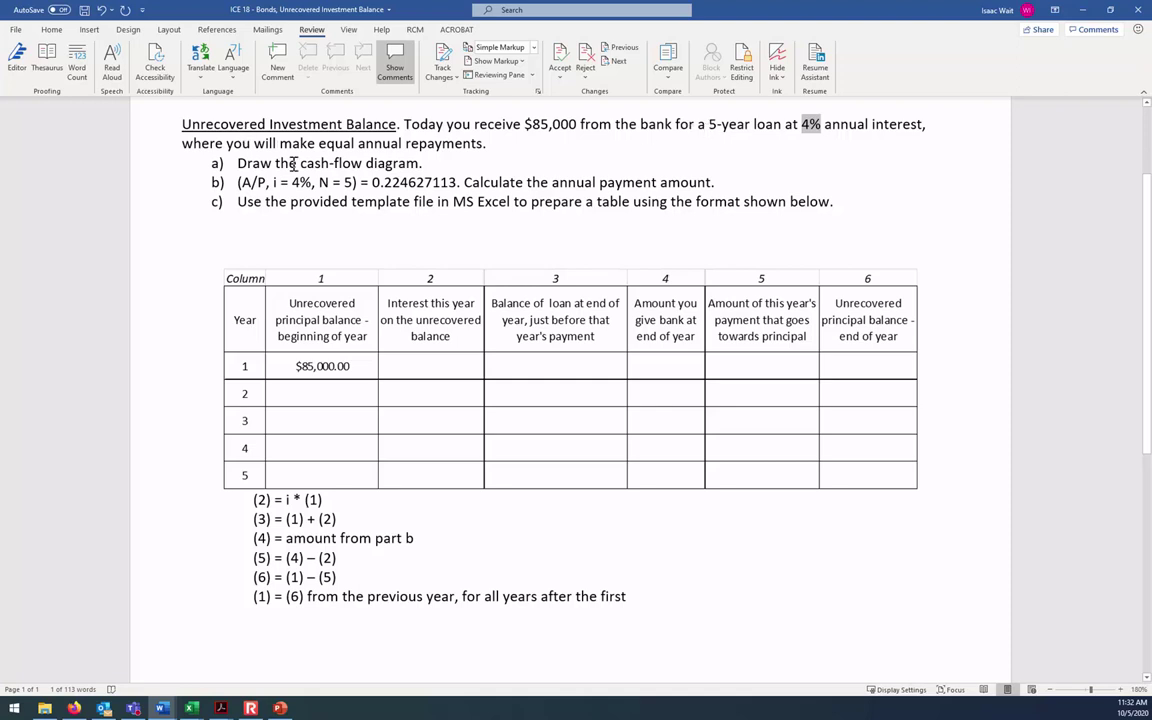
left_click_drag(472, 185, 657, 183)
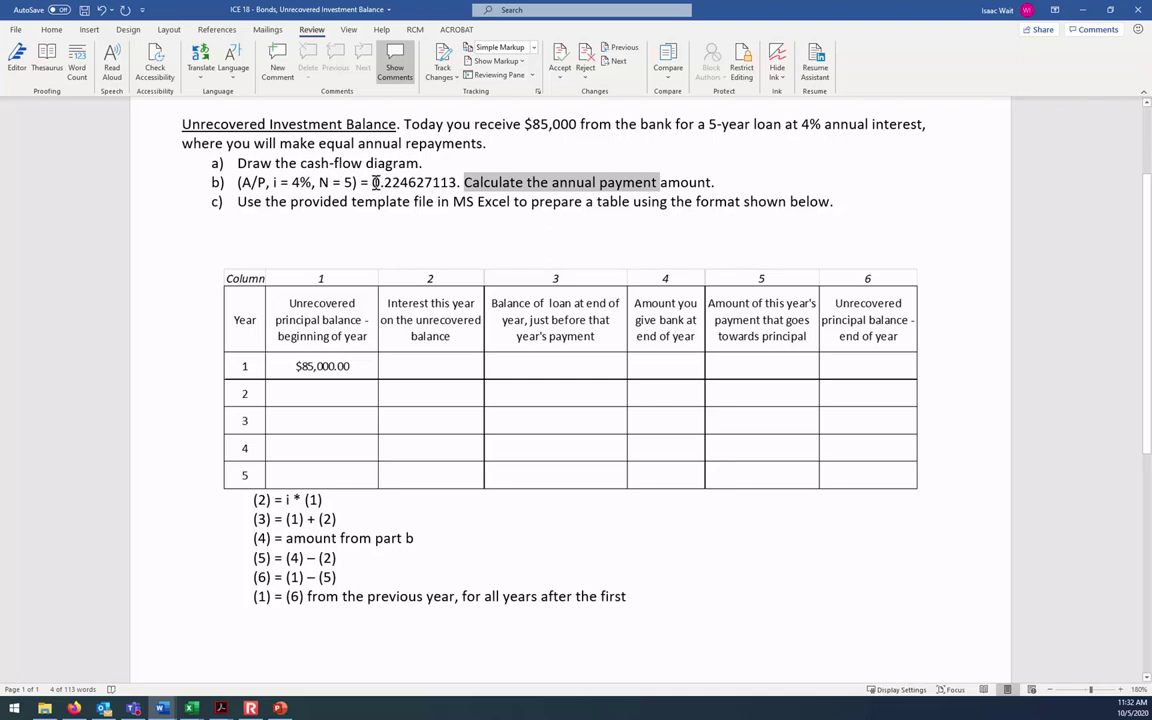
left_click_drag(373, 183, 457, 183)
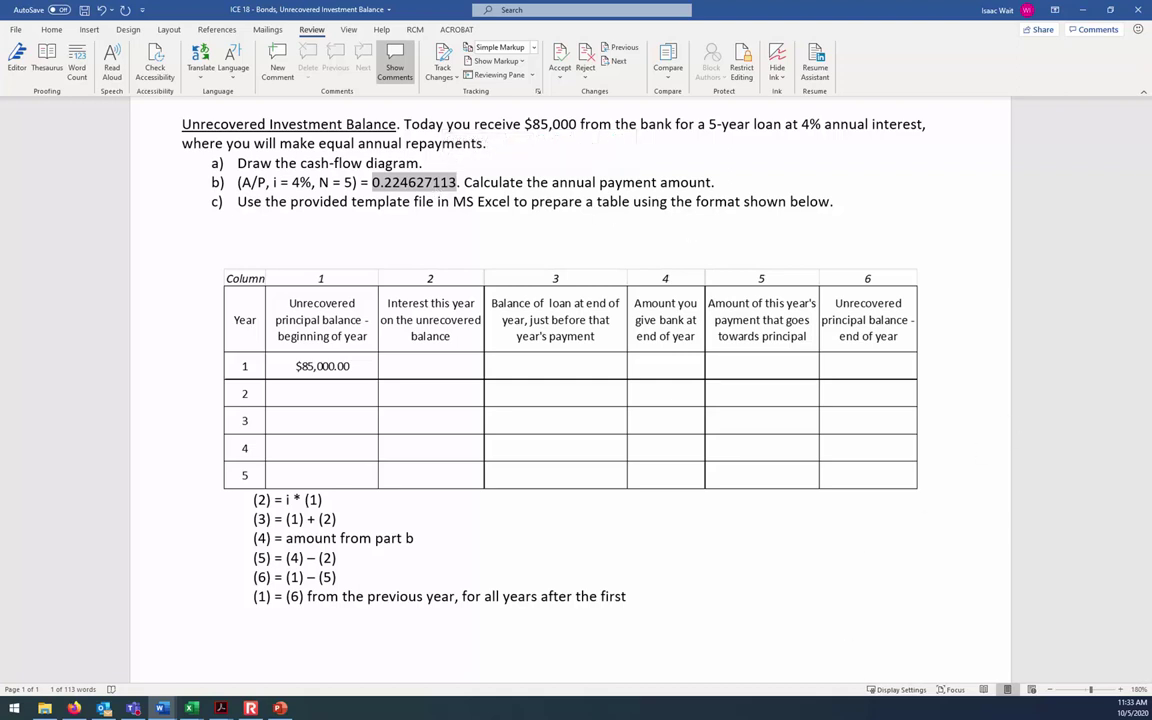
left_click(787, 549)
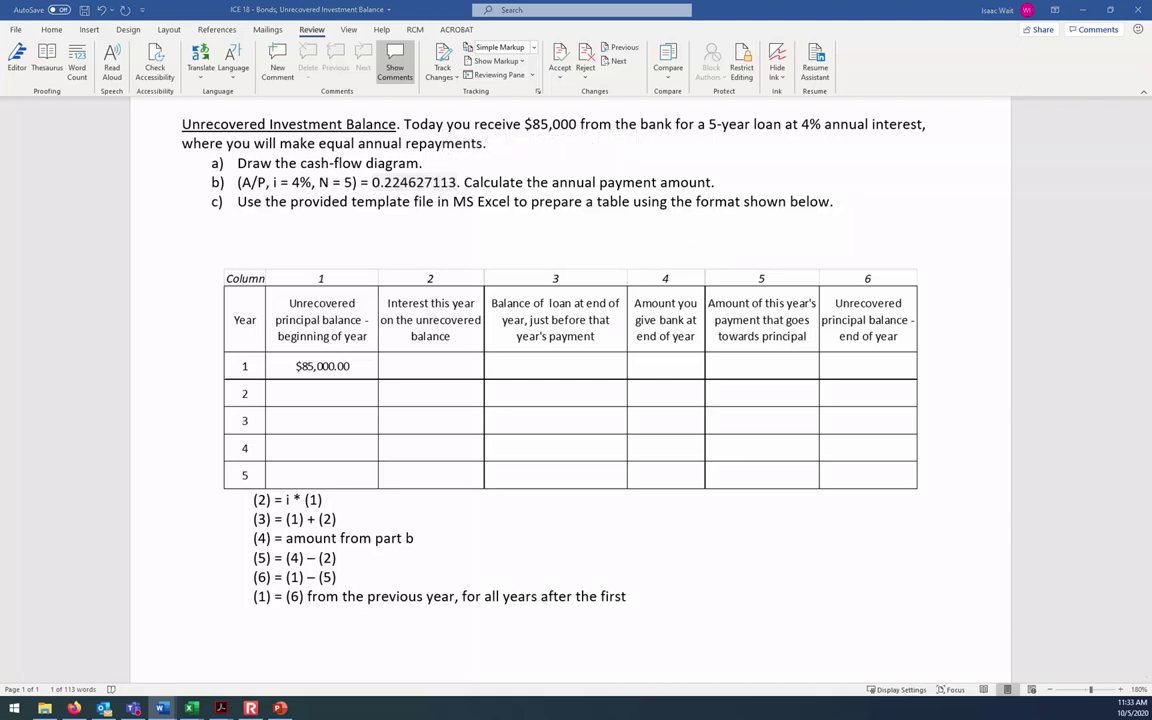
Switch to 2020_10_05_10_59_02.pdf in Acrobat and examine the handwritten cash-flow diagram and annual payment calculation.
left_click(250, 708)
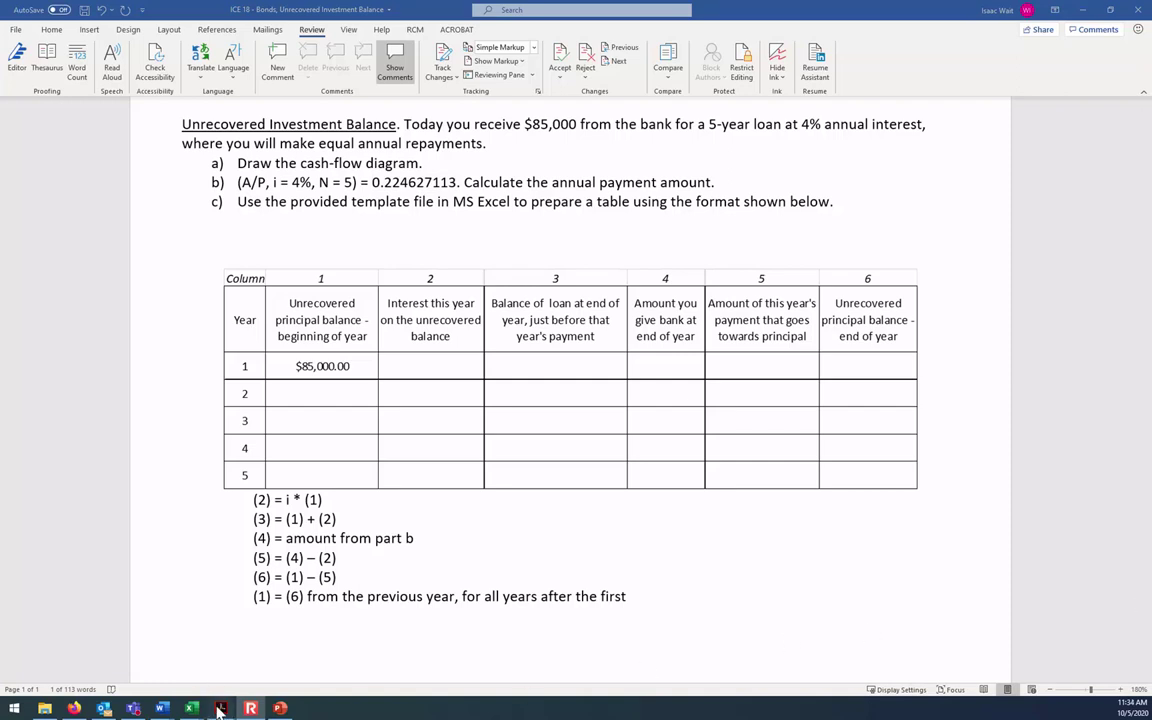
mouse_move(220, 708)
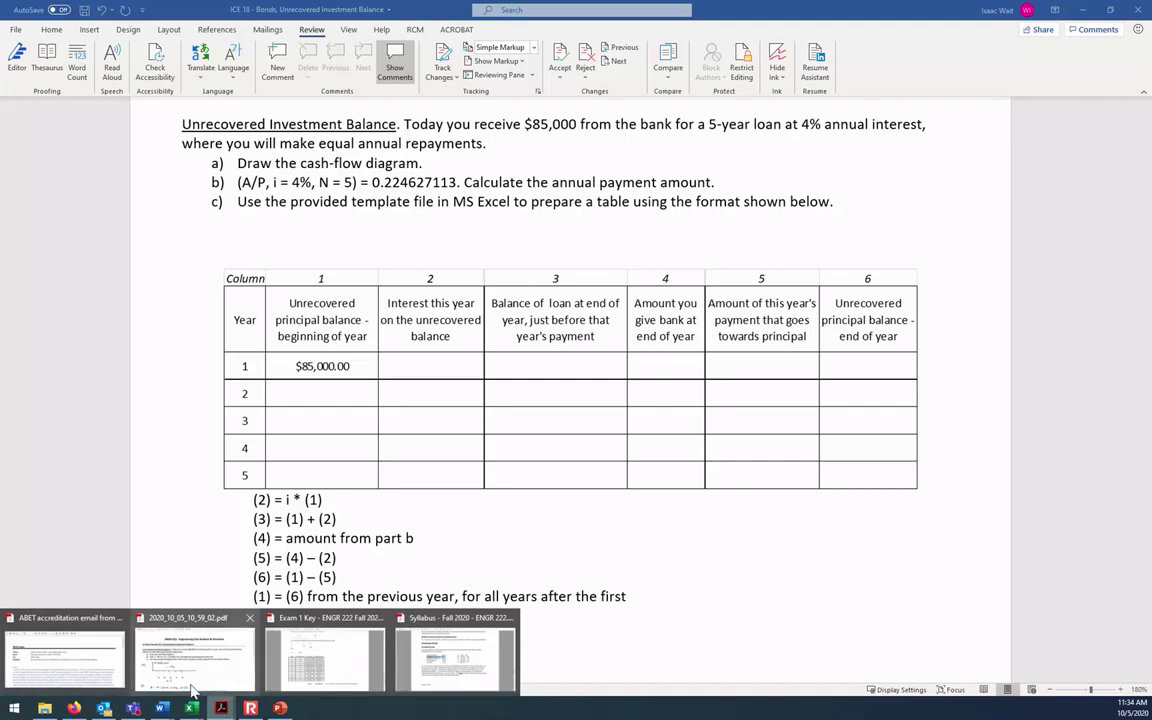
left_click(190, 645)
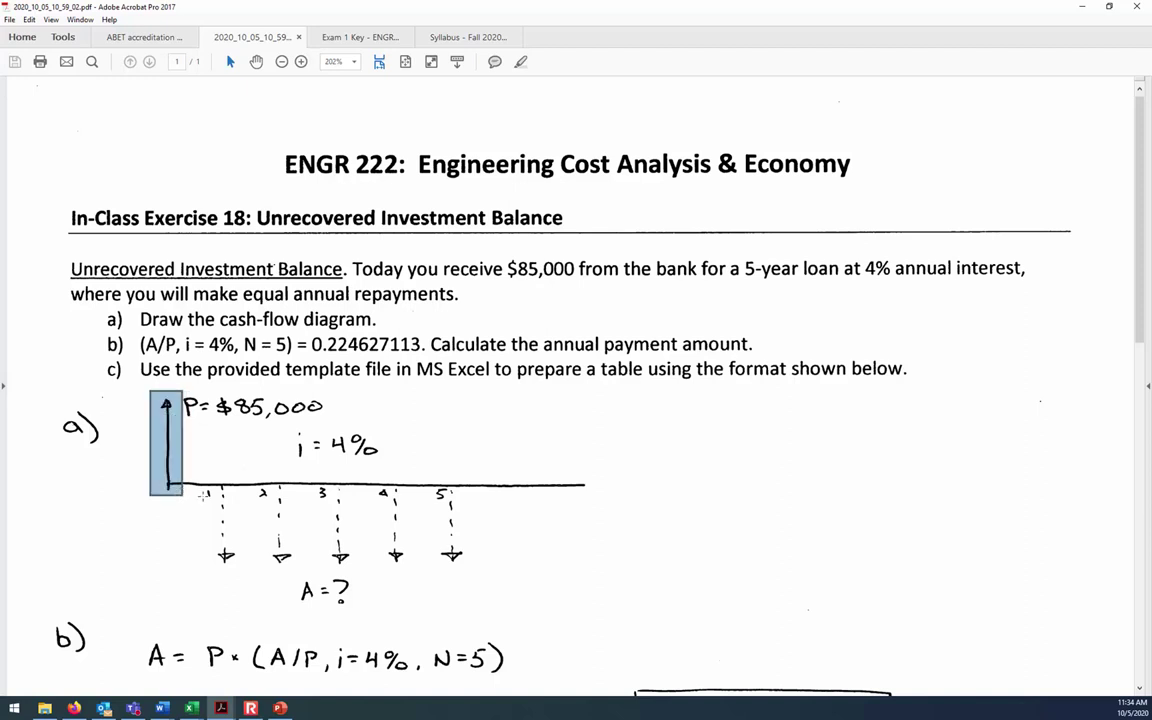
left_click_drag(210, 484, 474, 570)
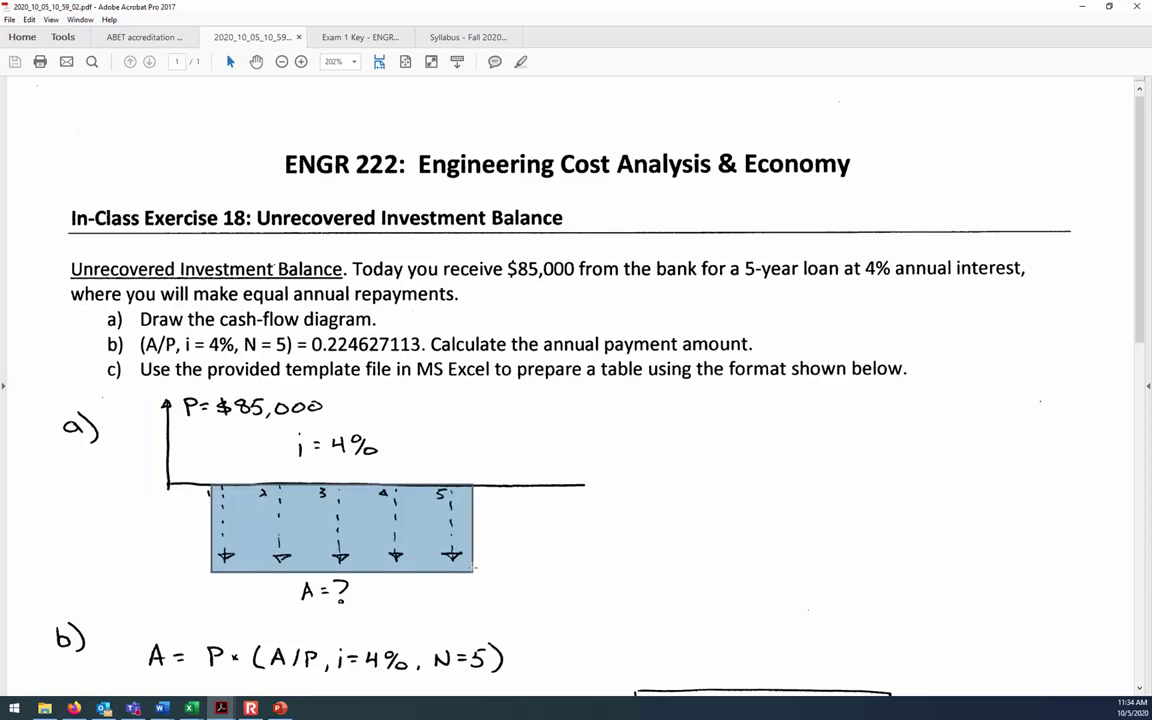
left_click_drag(292, 421, 402, 465)
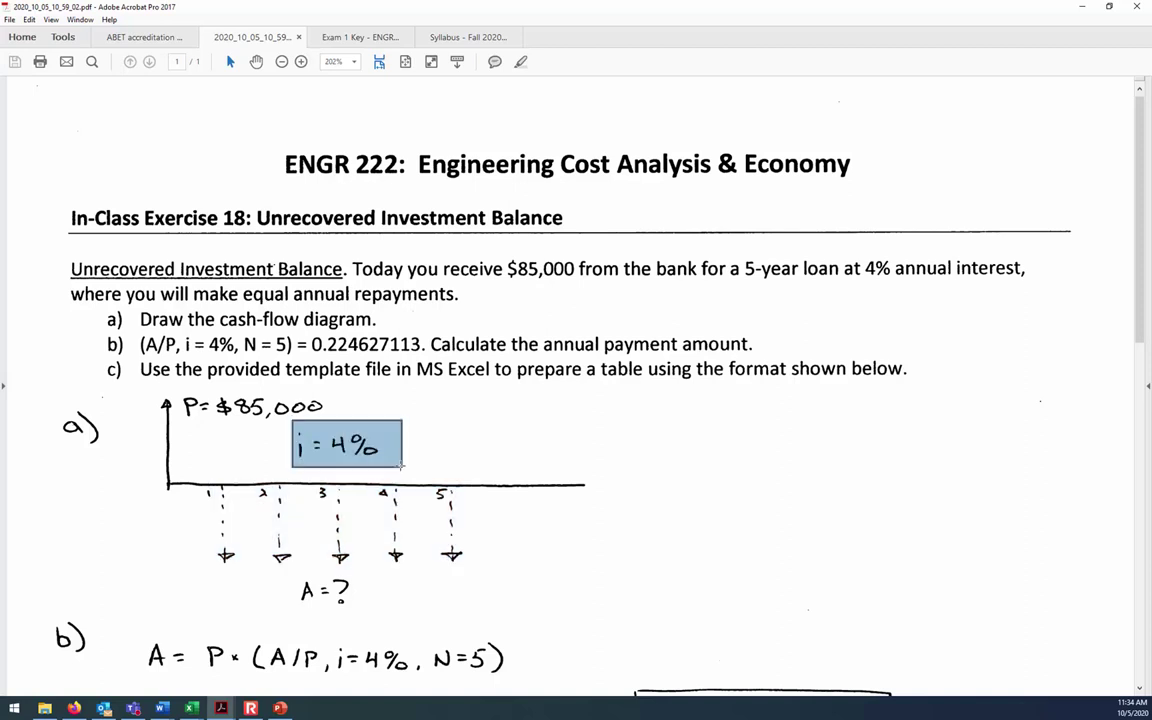
left_click_drag(286, 569, 382, 614)
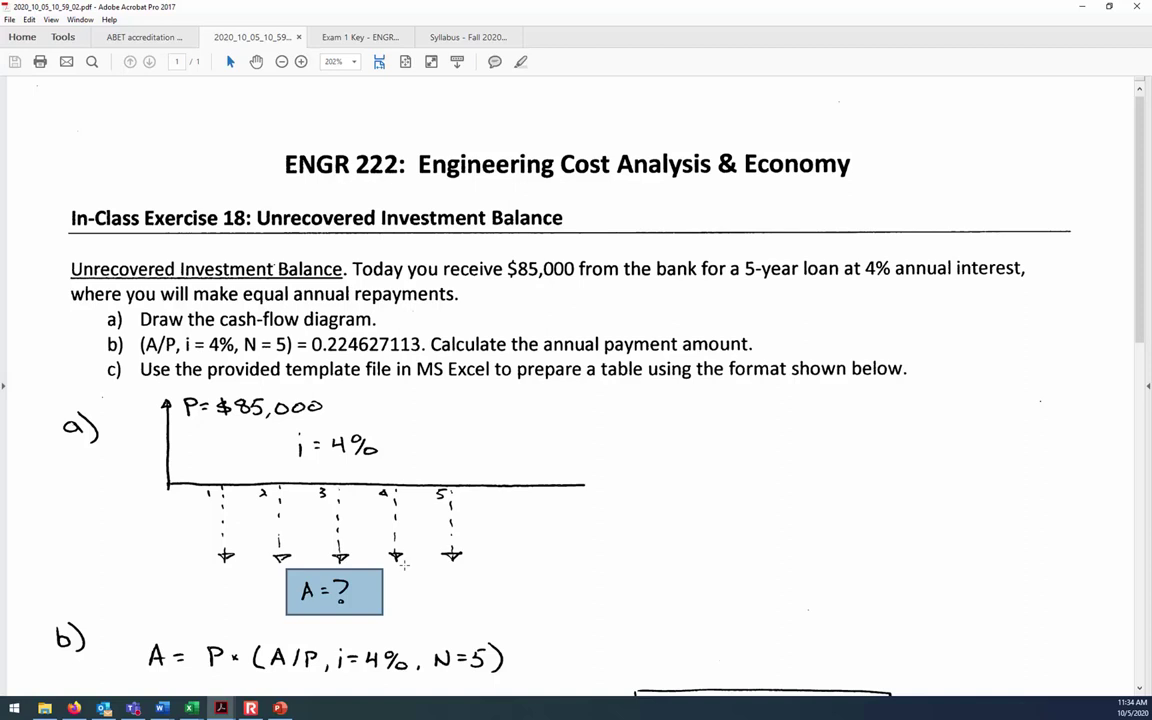
scroll(403, 565, "down", 2)
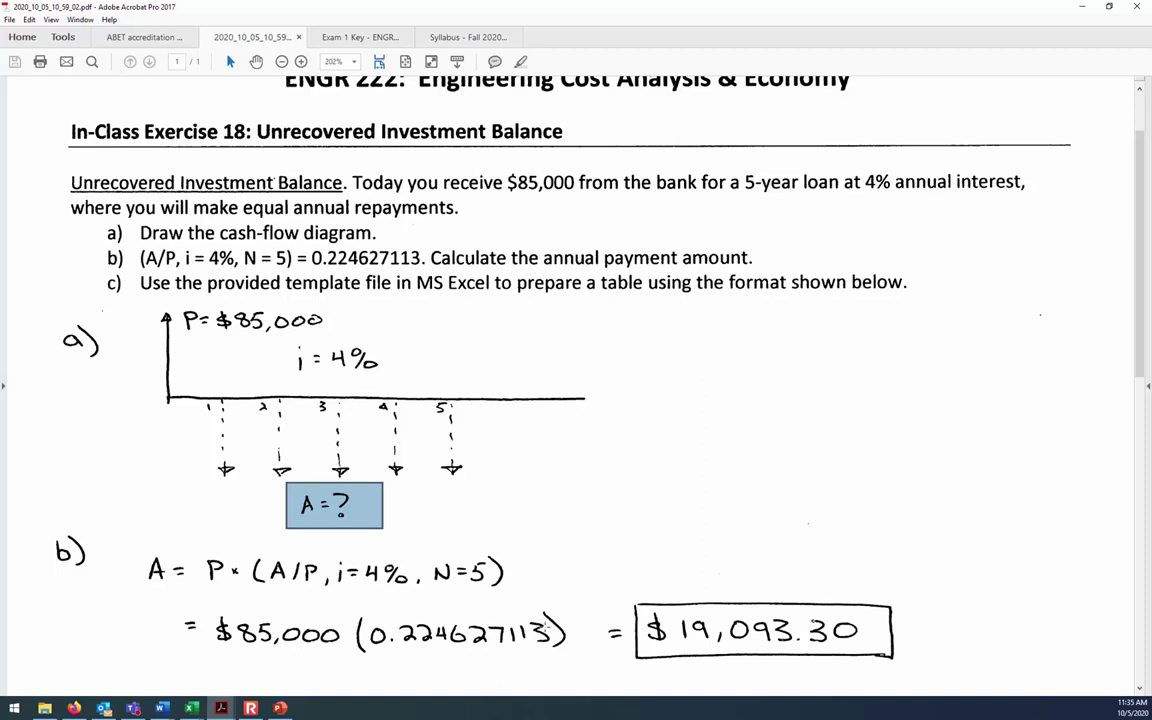
left_click_drag(630, 592, 907, 673)
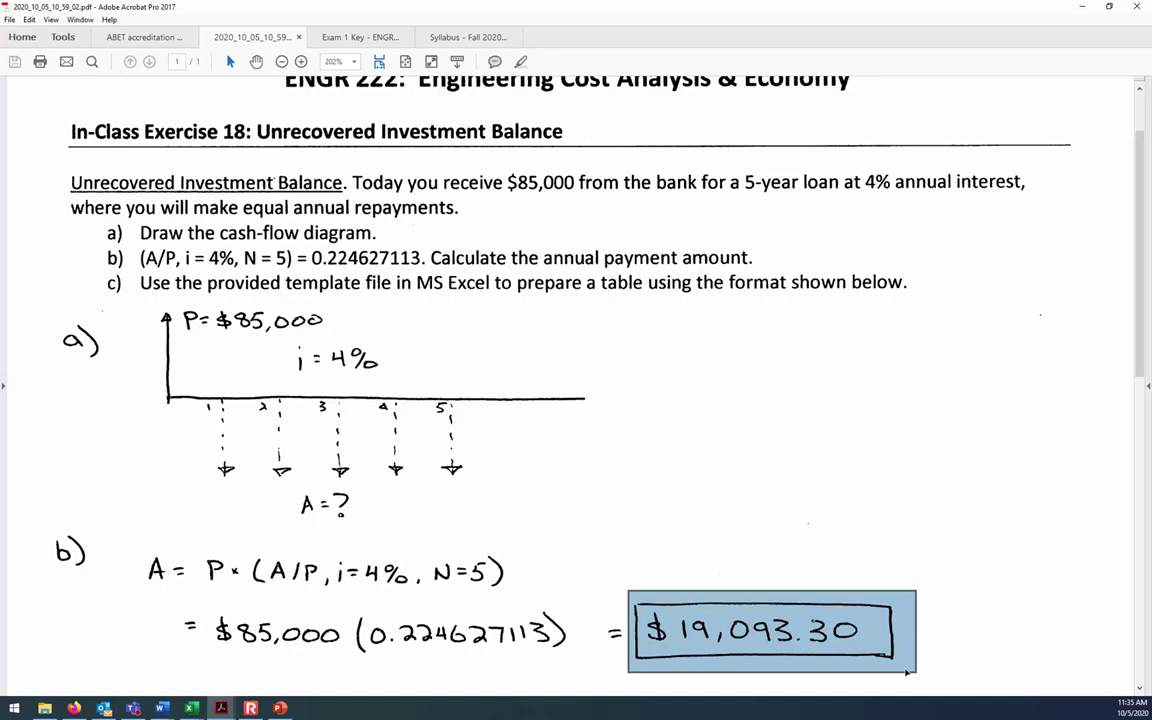
Switch to the ICE 18 student start file in Excel and examine the table's column headings, column numbers and column formulas.
left_click(193, 710)
left_click(254, 662)
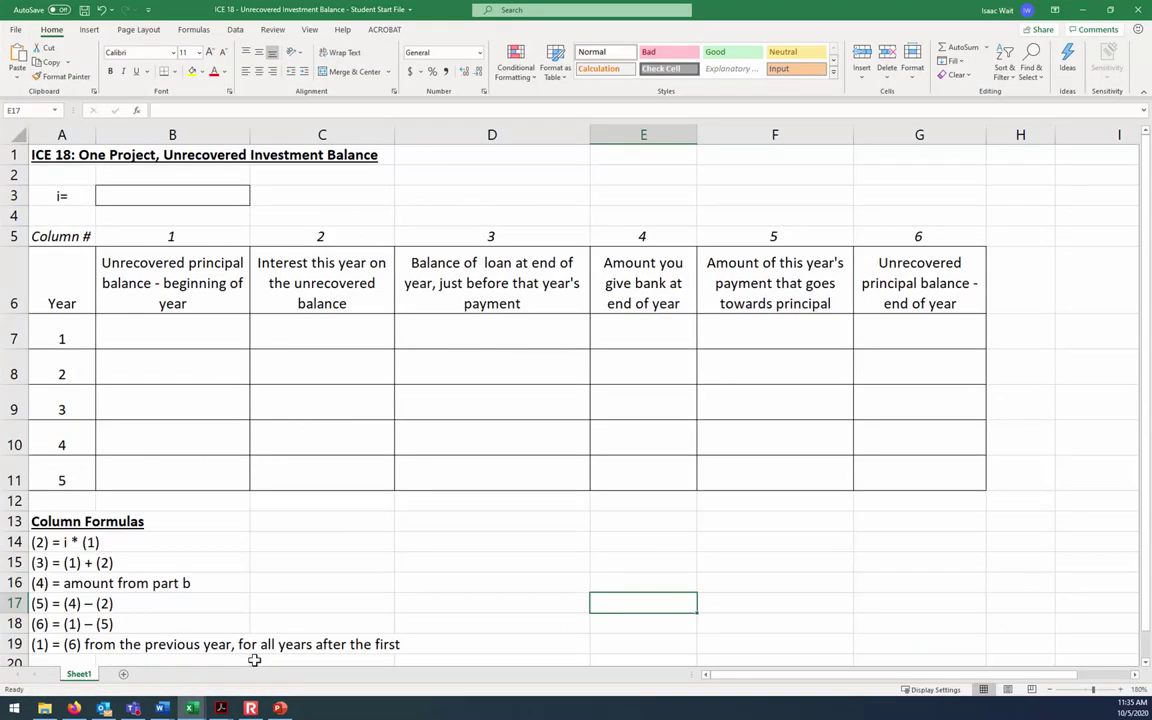
left_click(40, 545)
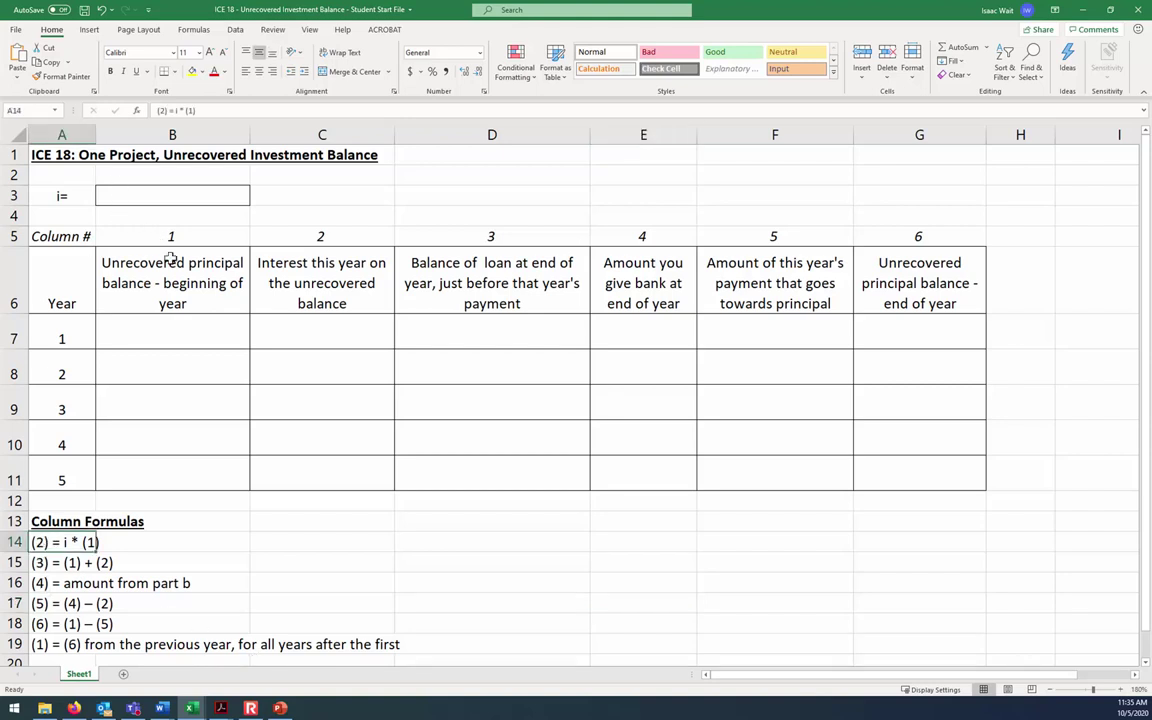
left_click(180, 278)
left_click(268, 274)
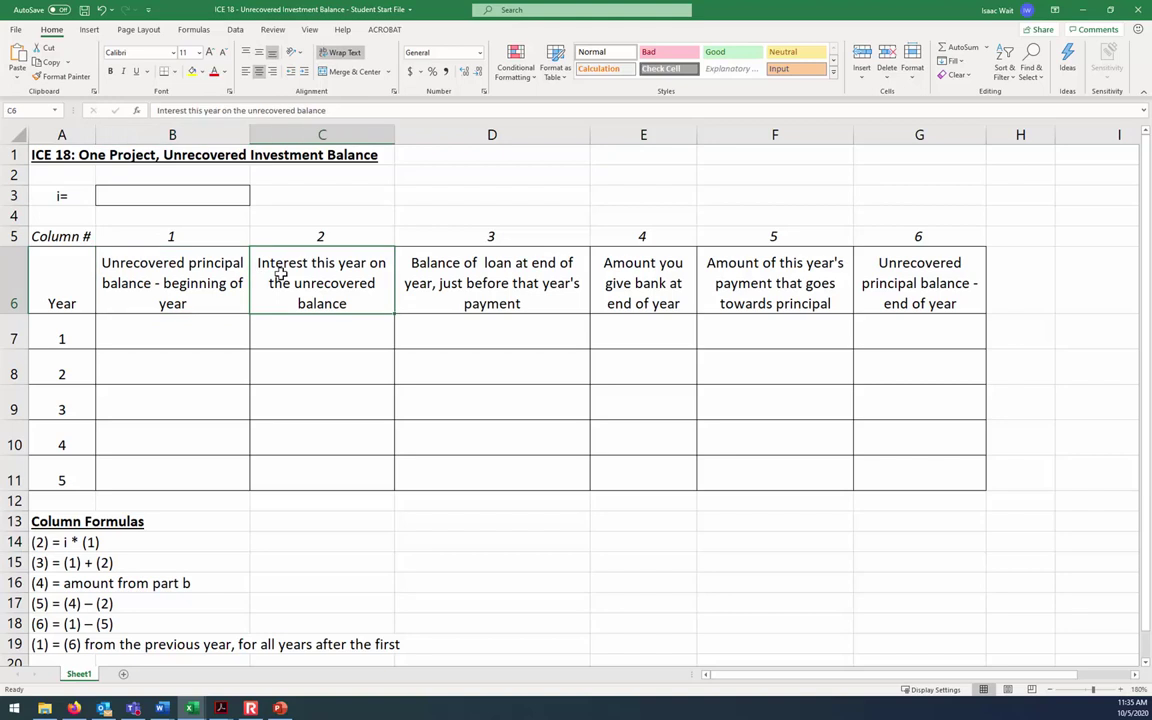
left_click(398, 281)
left_click(186, 237)
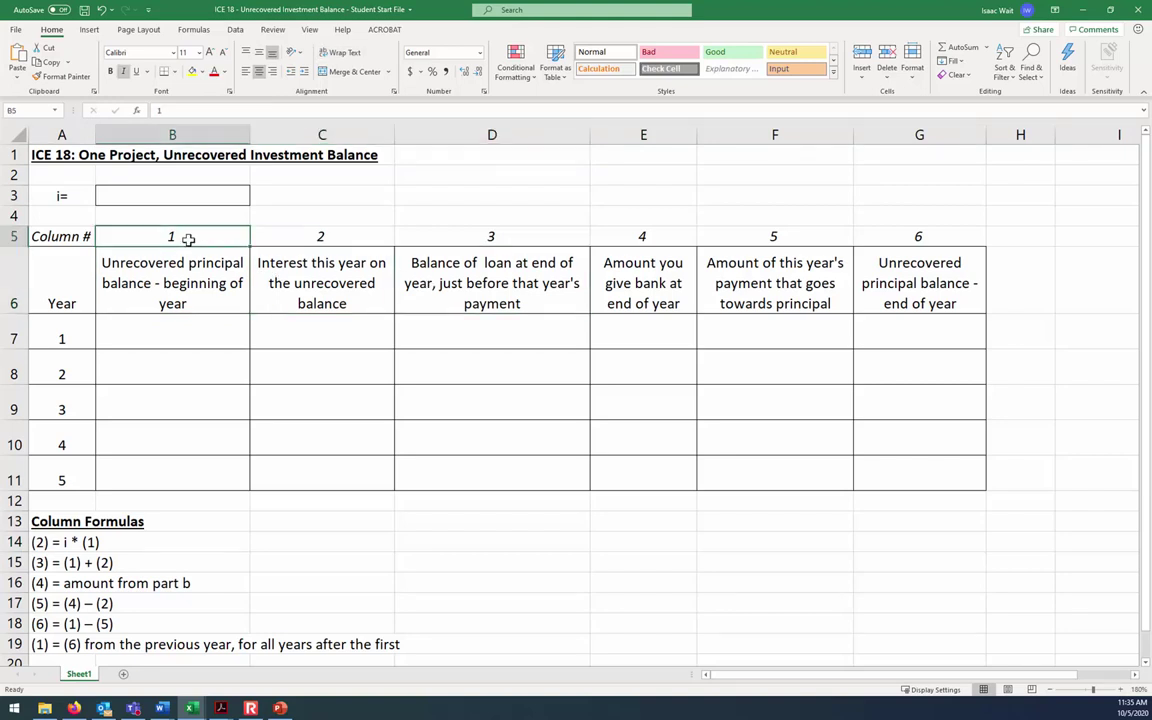
left_click(58, 545)
left_click_drag(60, 562, 98, 645)
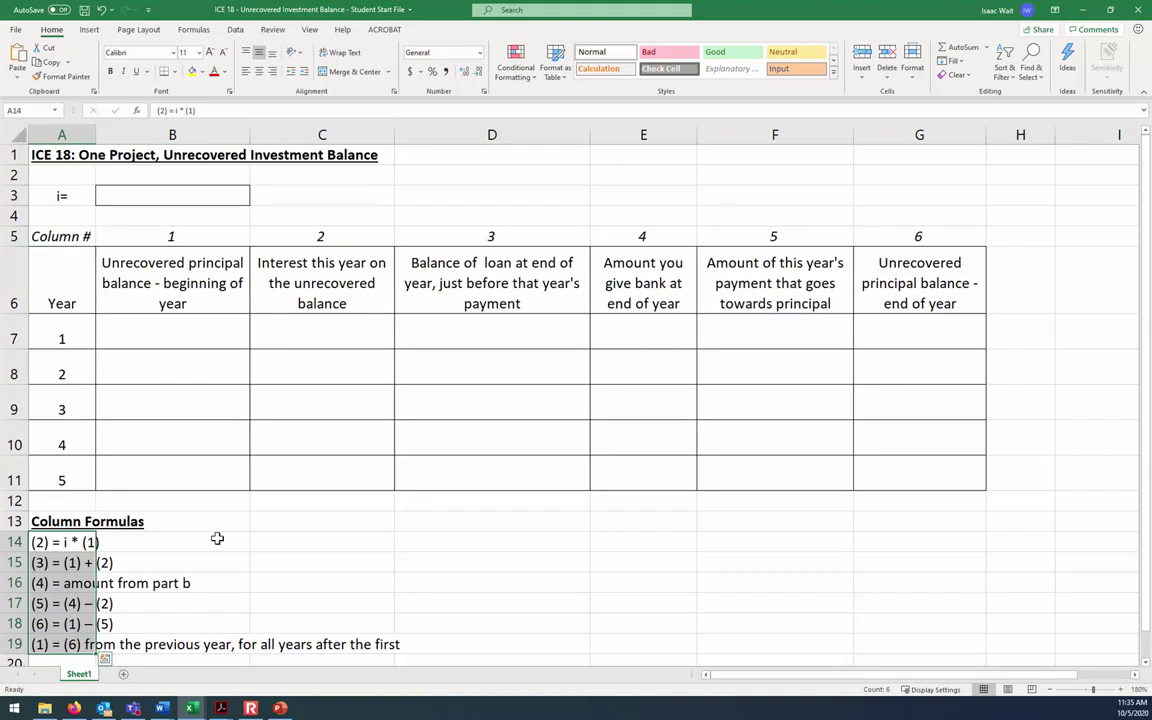
left_click(206, 301)
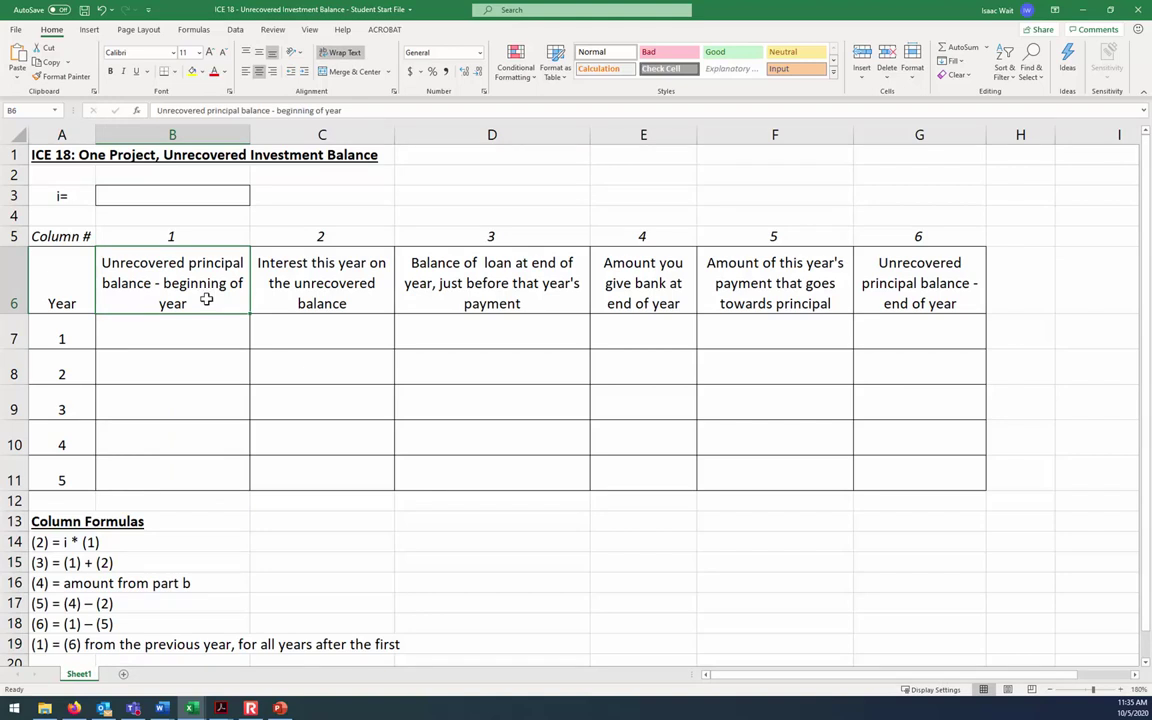
left_click_drag(48, 544, 62, 613)
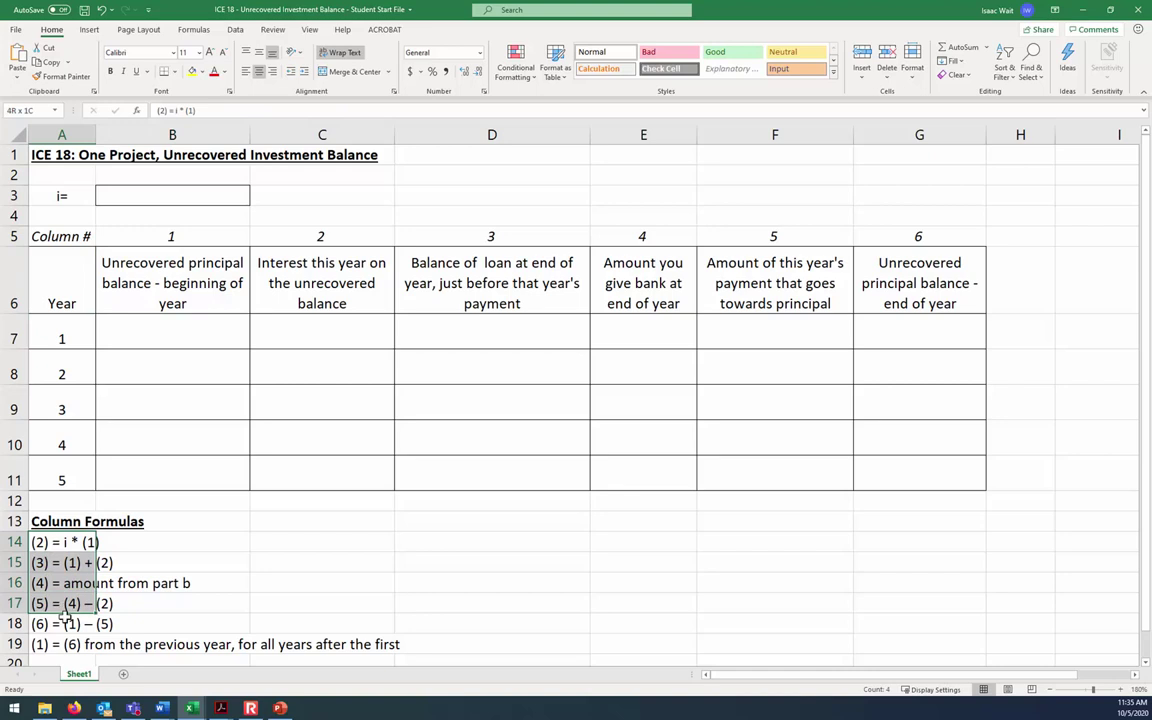
left_click(172, 301)
left_click(313, 275)
left_click(422, 275)
left_click(657, 289)
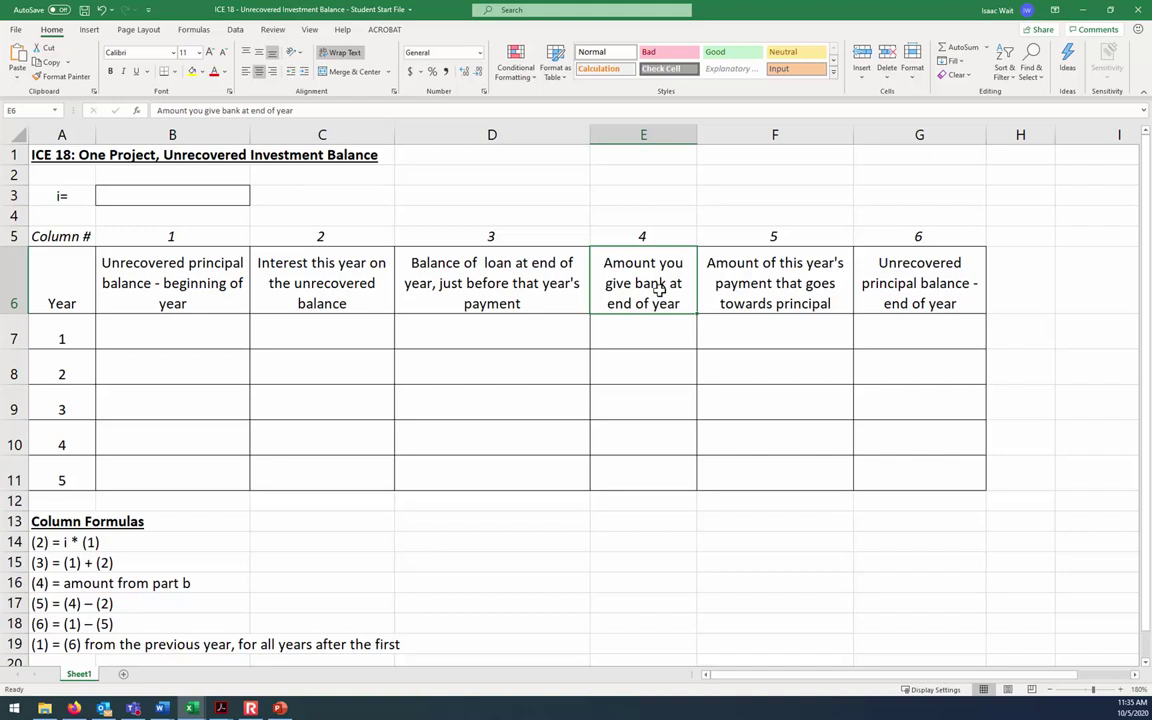
left_click(62, 337)
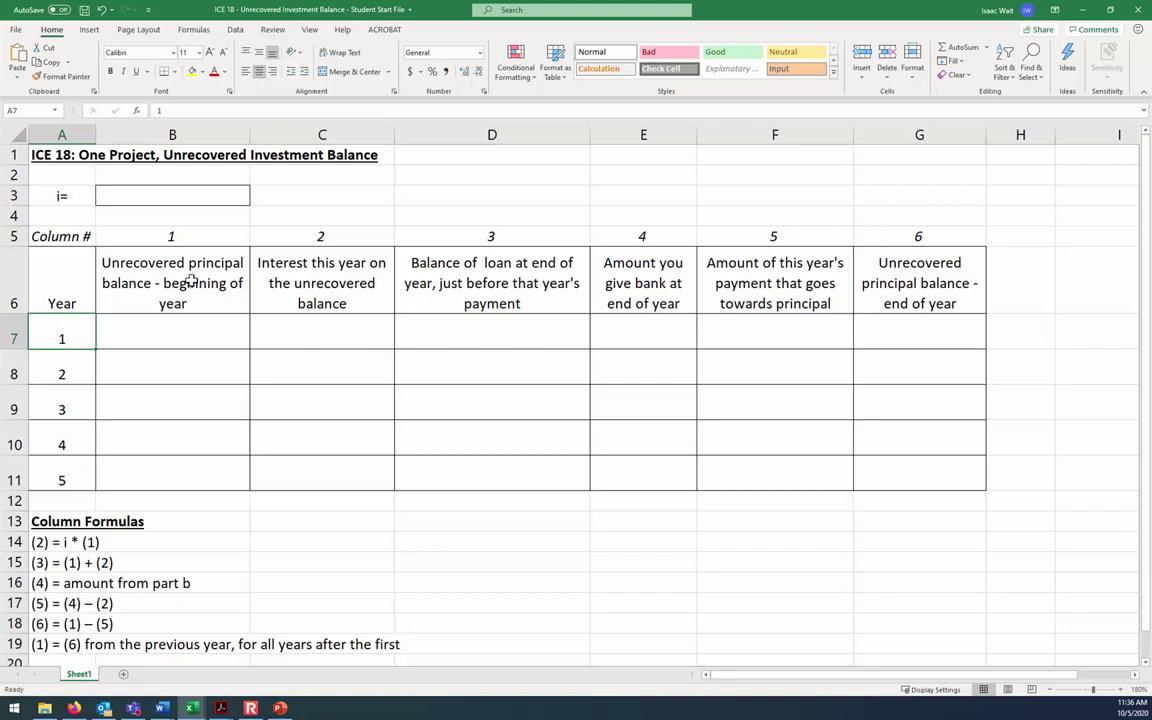
Bold the words "beginning of year" in the column 1 heading in cell B6.
left_click(150, 265)
left_click_drag(278, 113, 368, 113)
left_click(110, 71)
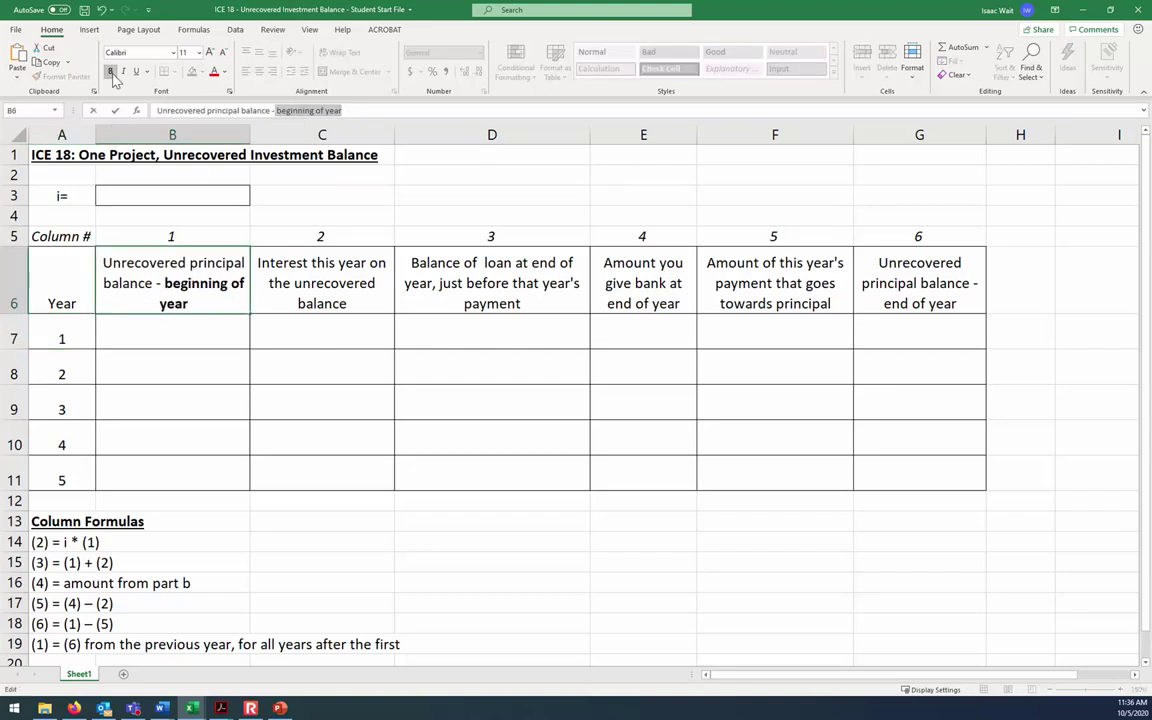
key("Return")
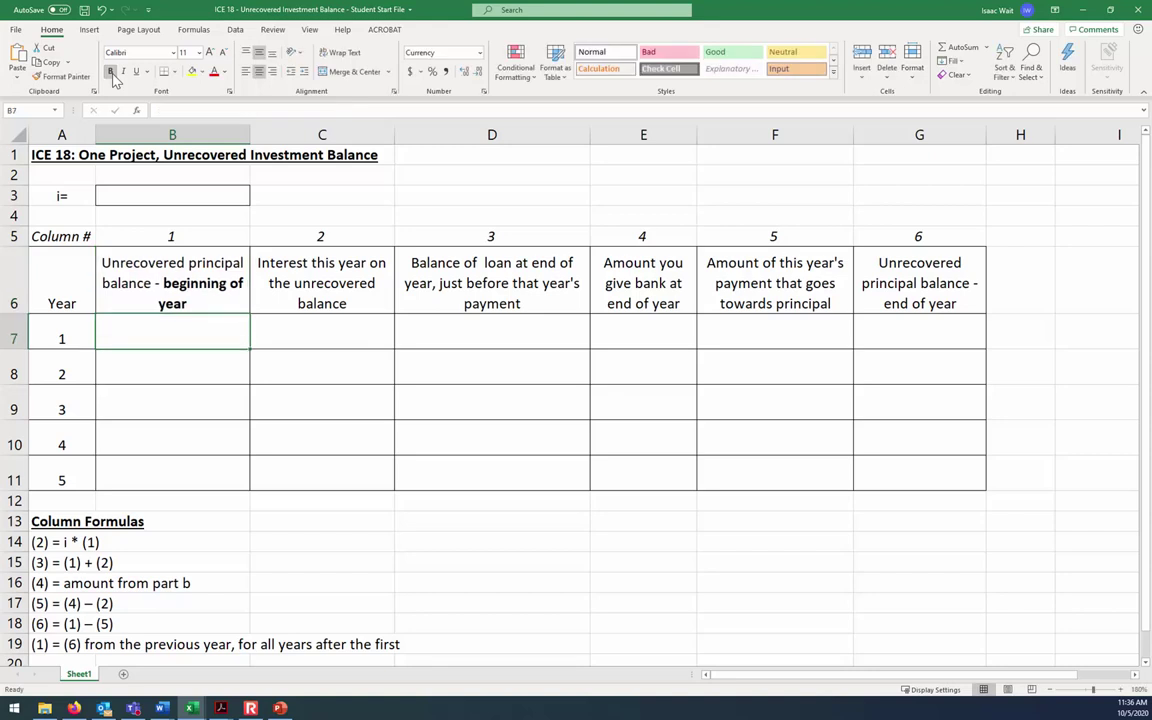
Bold the words "end of year" in the column 6 heading in cell G6.
left_click(925, 278)
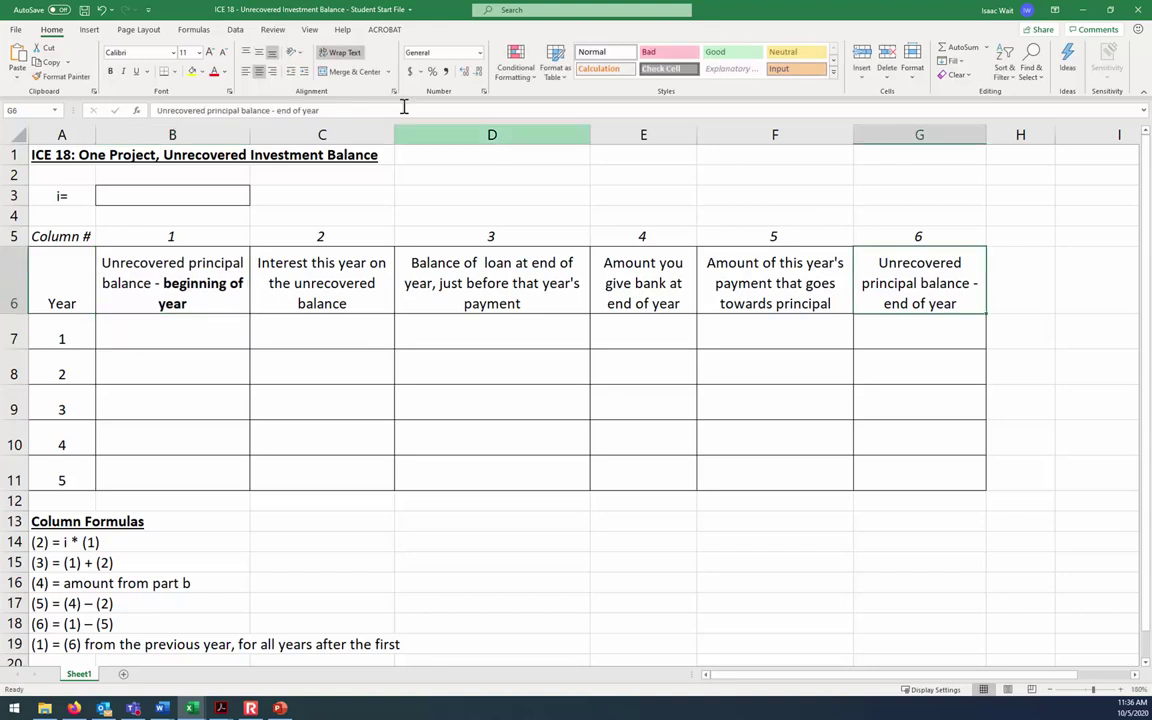
left_click_drag(277, 113, 368, 113)
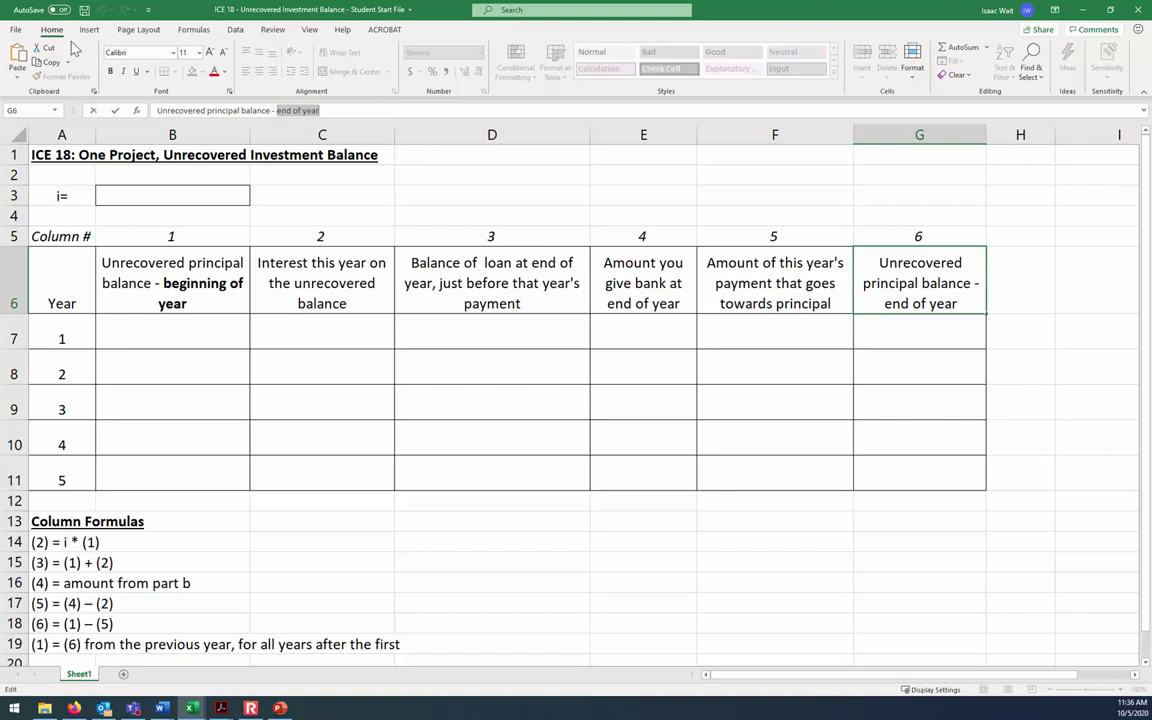
left_click(110, 72)
key("Return")
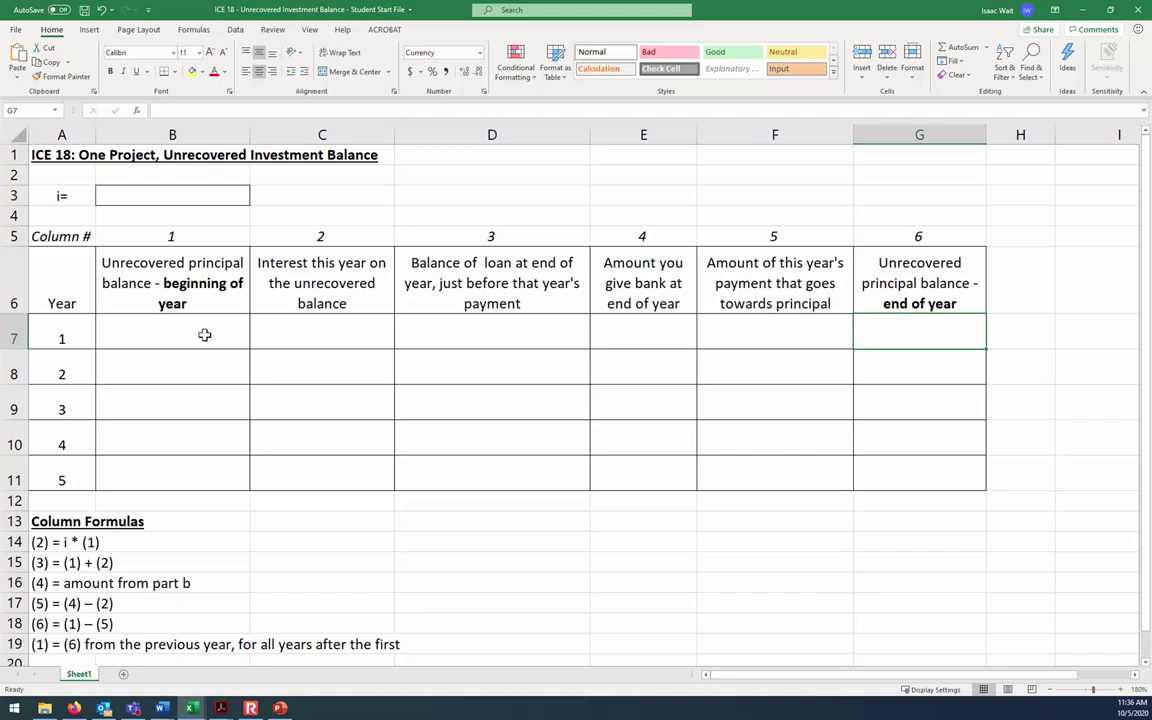
Enter 85000 in cell B7 as the year 1 beginning unrecovered principal balance.
left_click(204, 335)
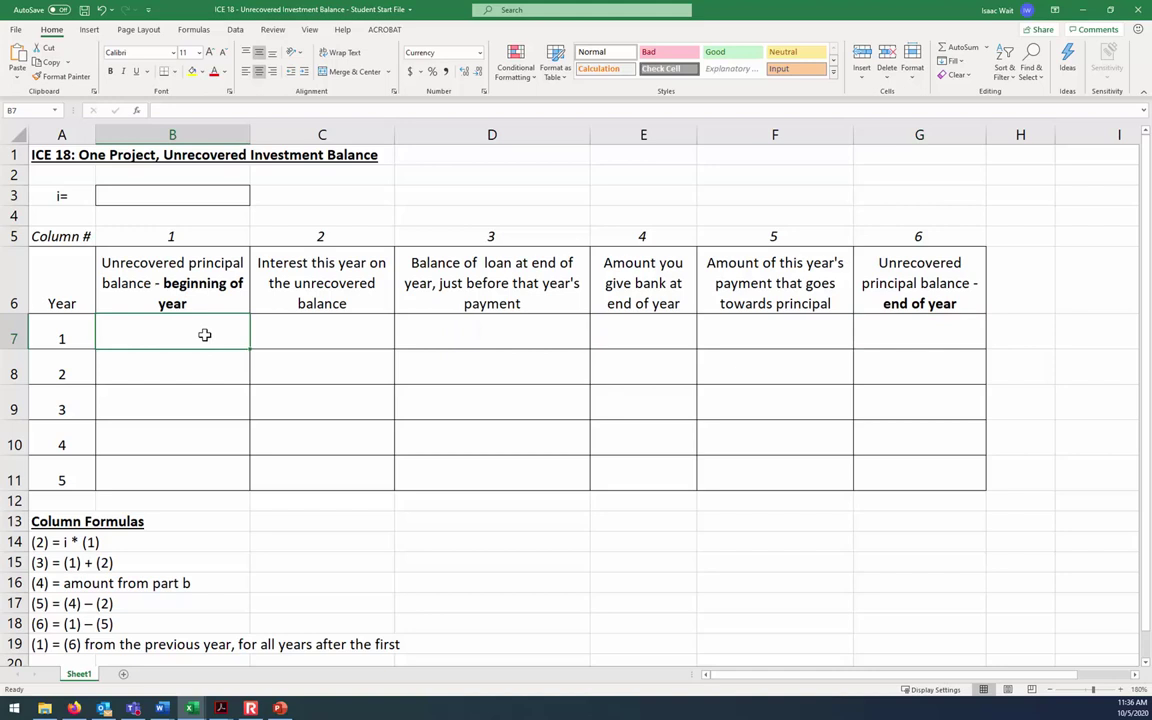
type("85000")
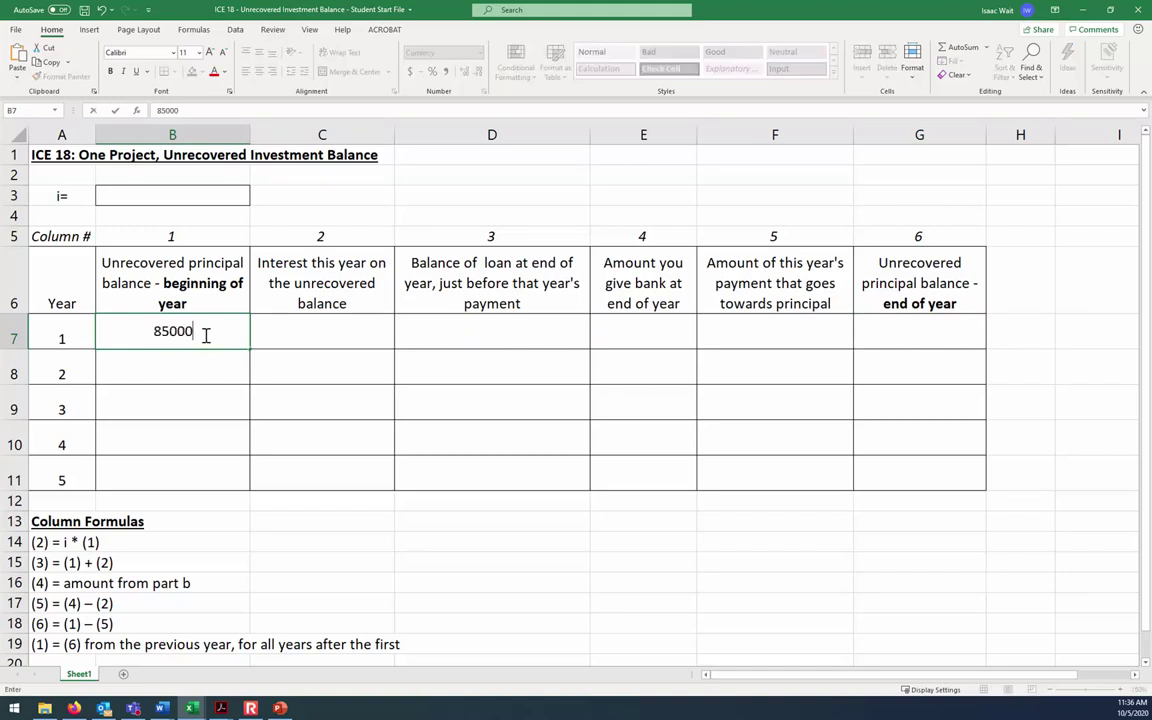
key("Return")
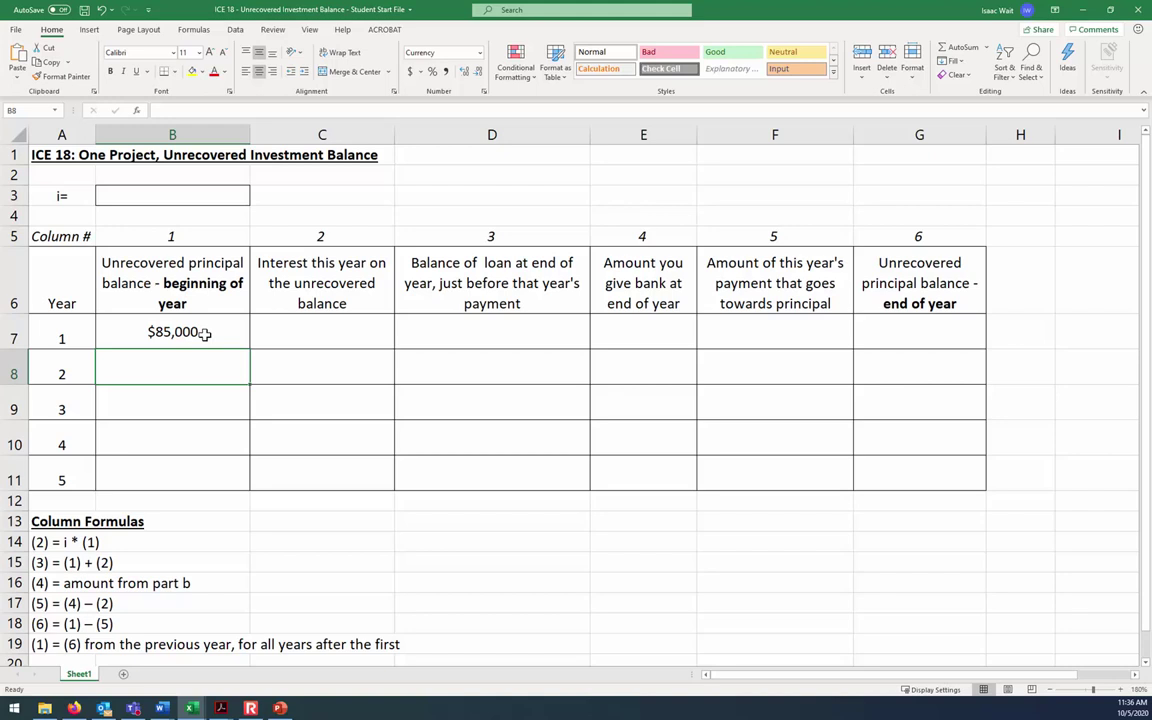
Review the remaining year 1 cells in columns 2 to 6 and the column formulas listed below the table.
left_click(337, 322)
left_click(460, 332)
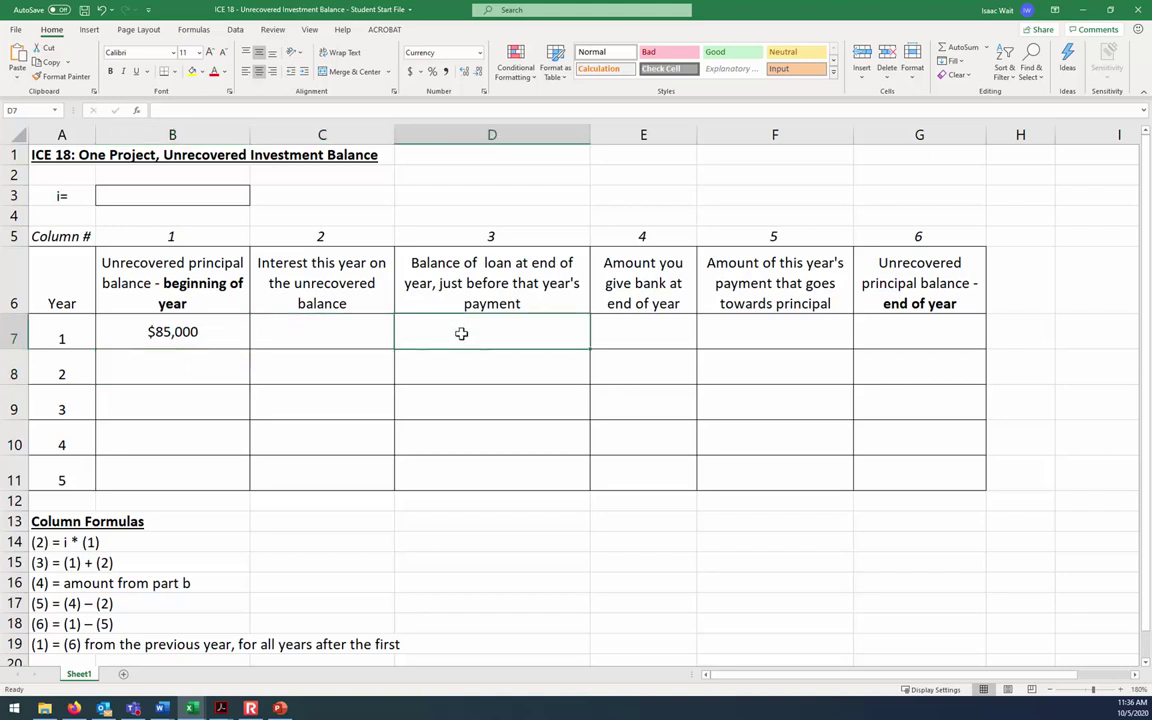
left_click(611, 332)
left_click(760, 329)
left_click(871, 326)
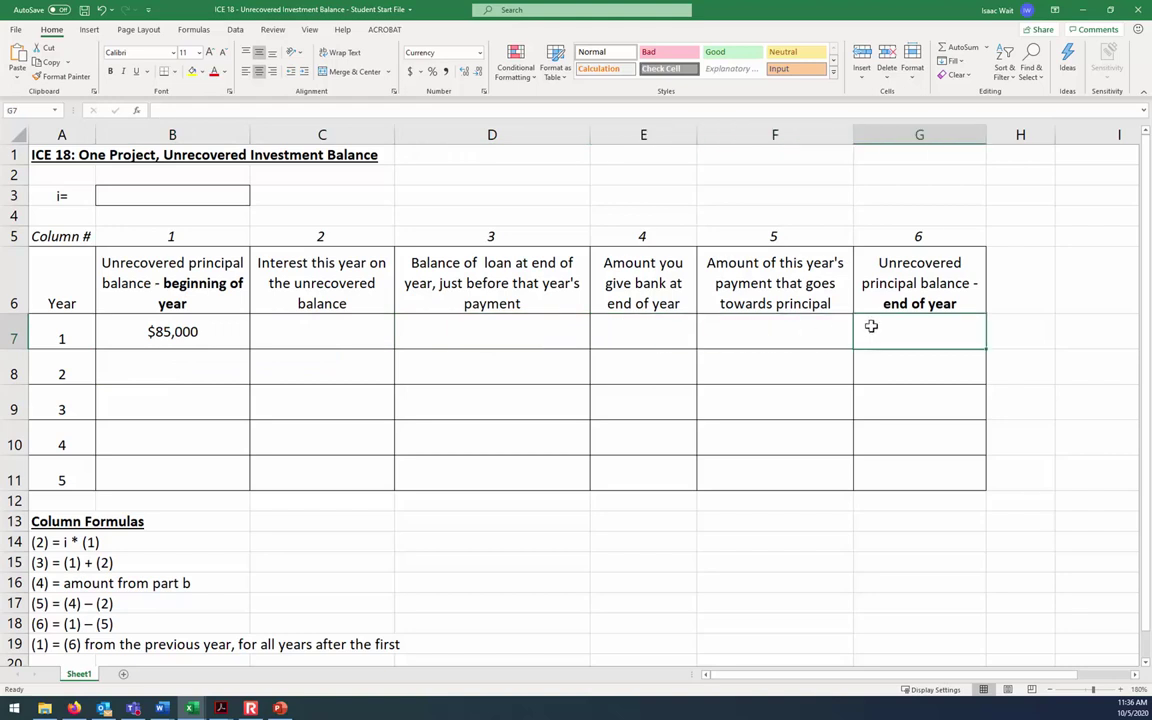
left_click_drag(40, 644, 57, 560)
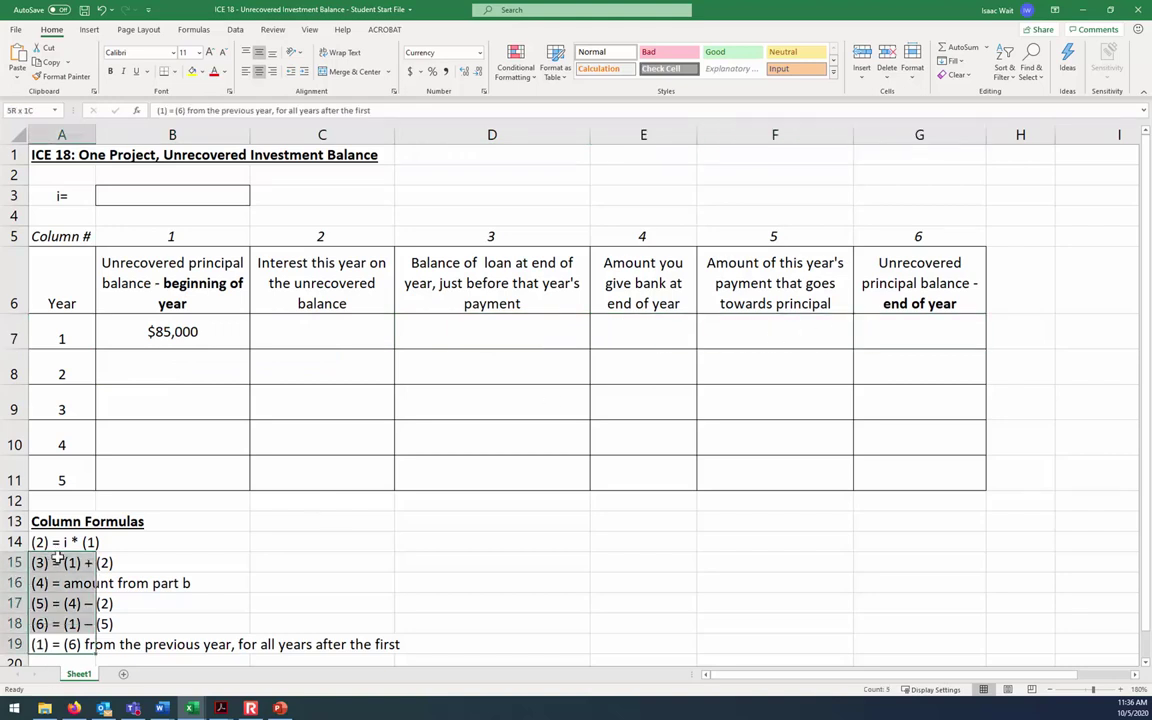
left_click(165, 375)
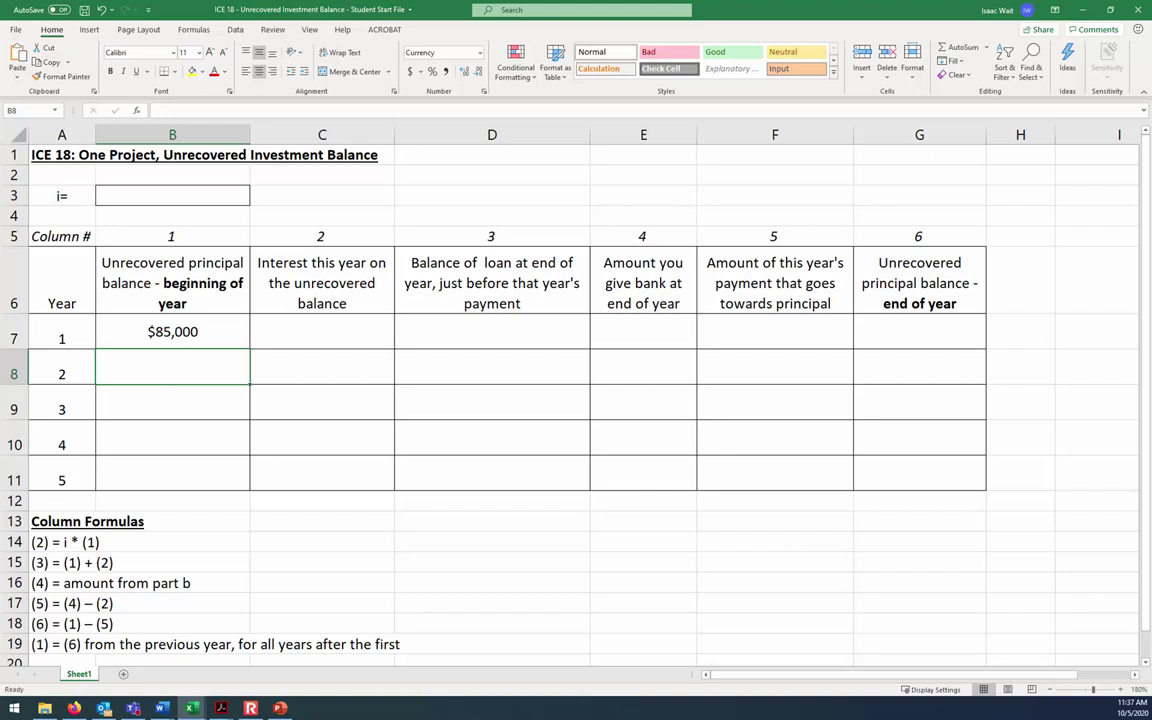
key("alt+Tab")
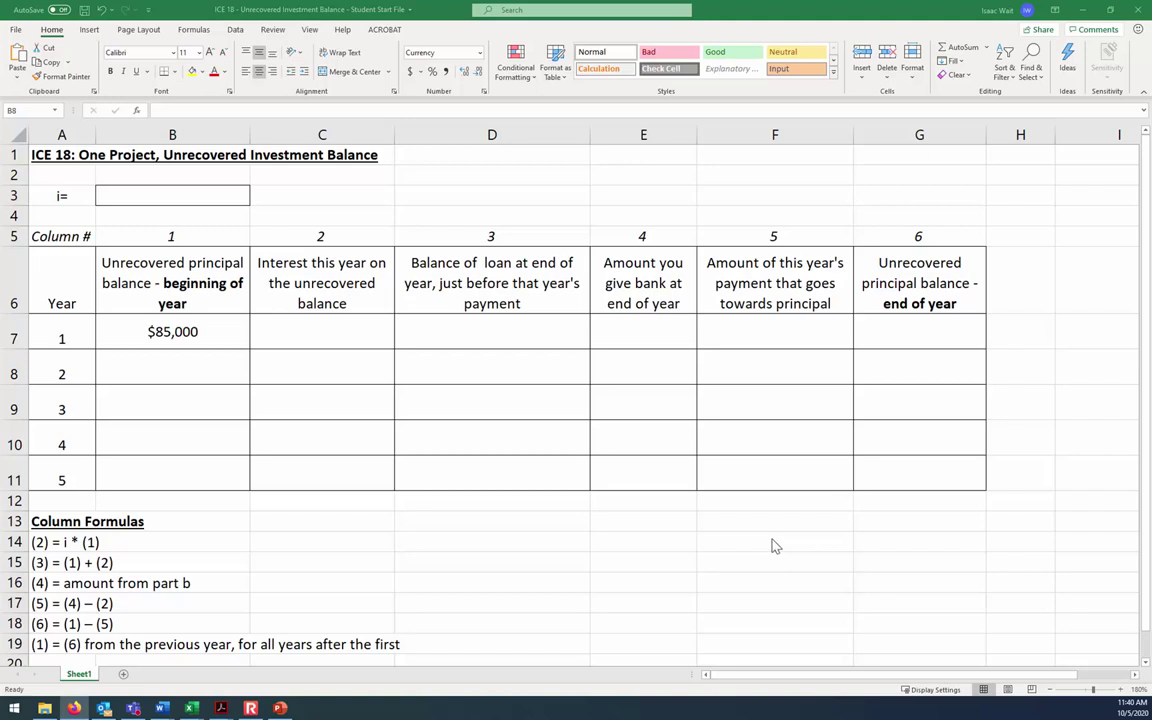
Enter .04 in cell B3 as the interest rate i.
left_click(337, 334)
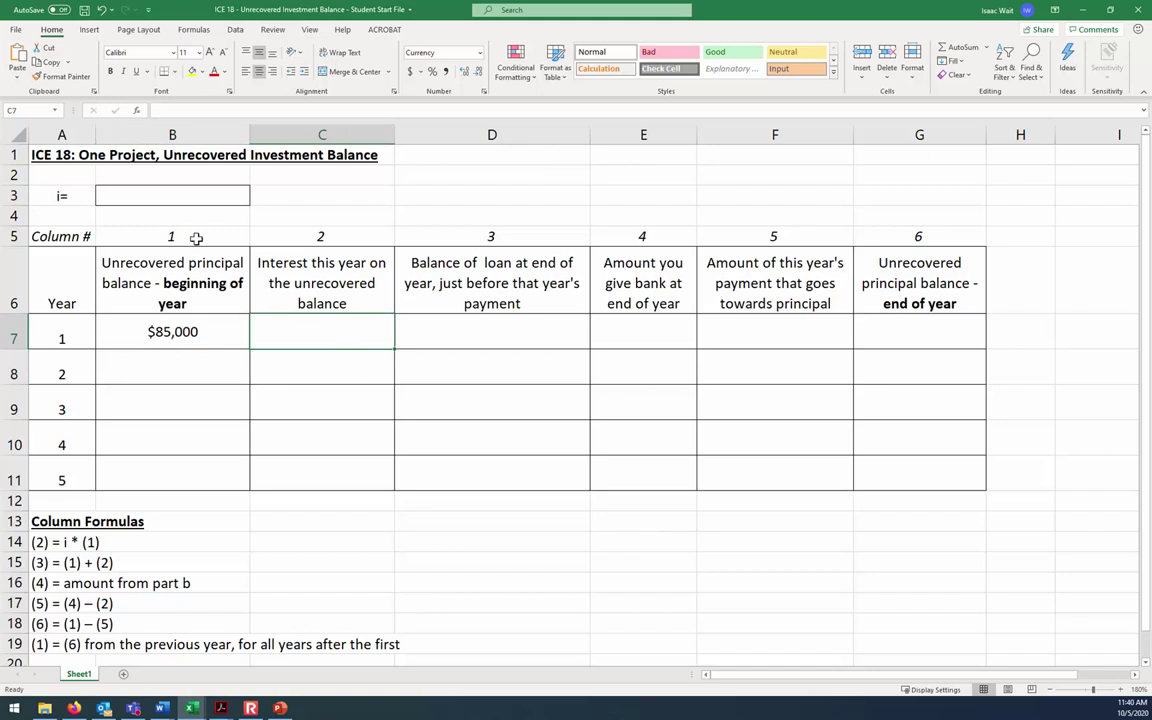
left_click(176, 202)
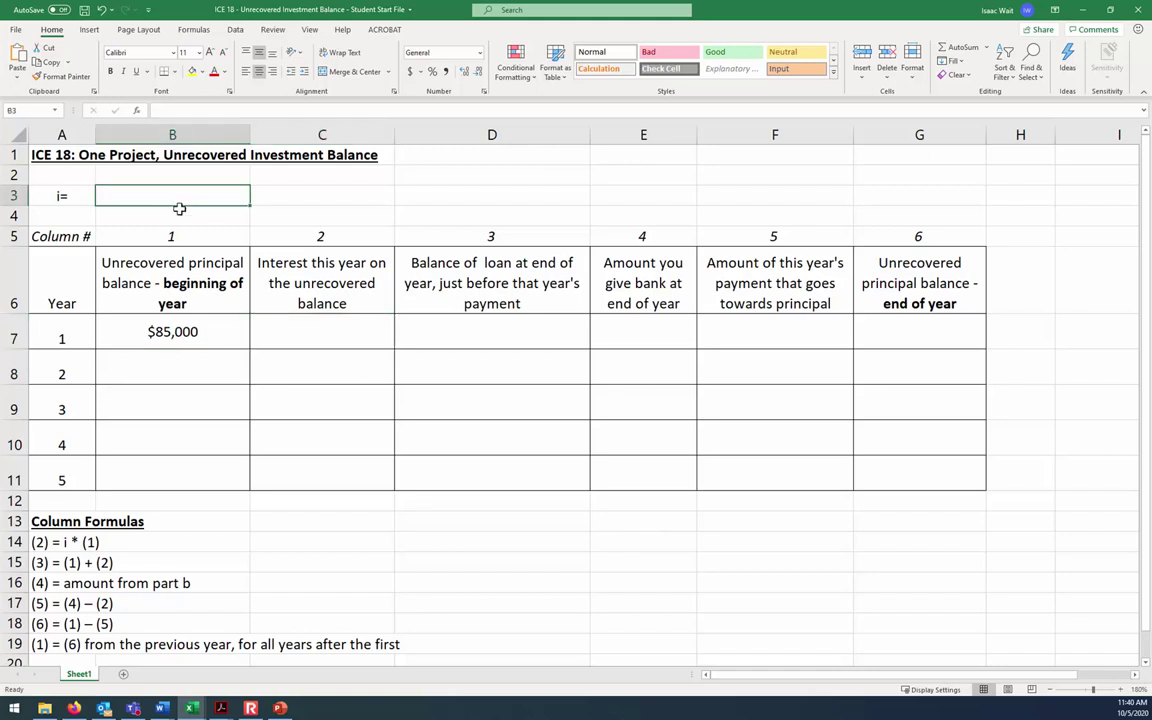
type(".04")
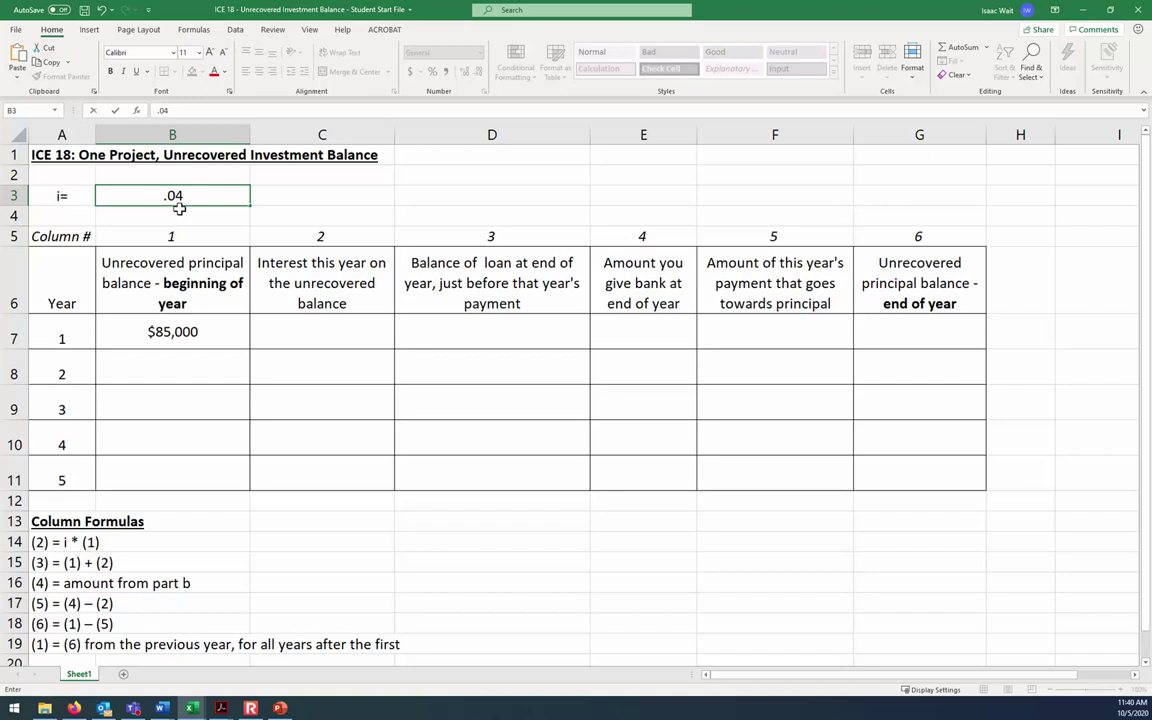
key("Return")
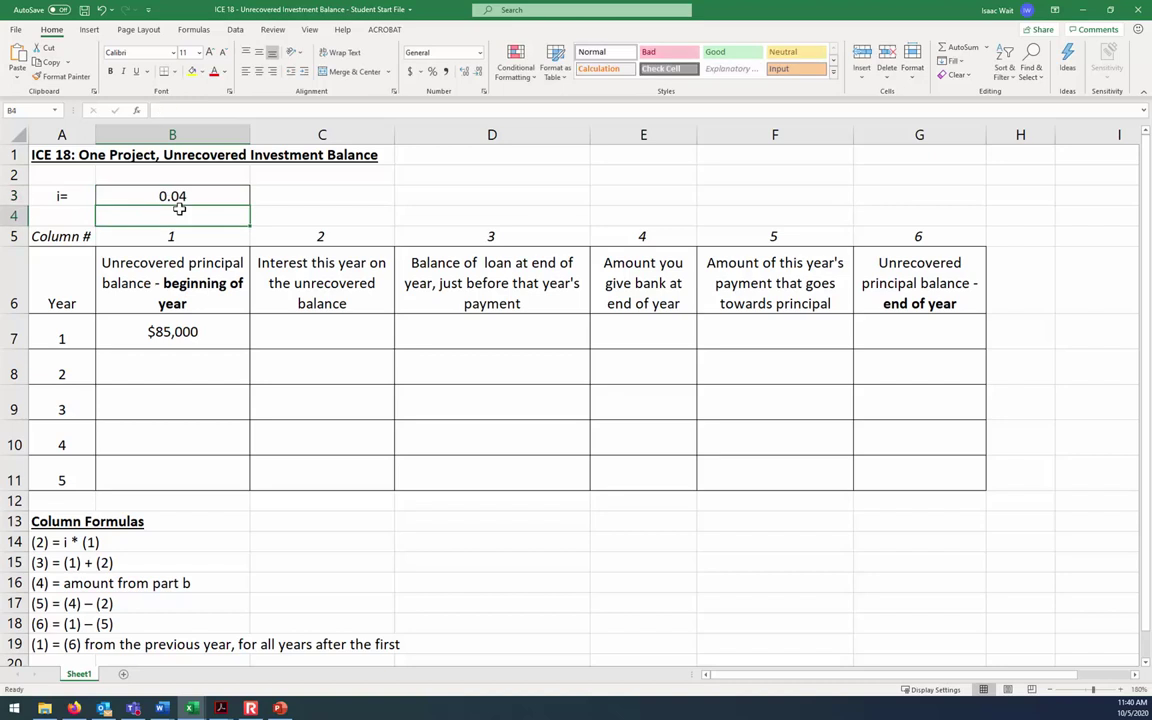
Calculate the year 1 interest in cell C7 with =$B$3*B7, keeping the interest rate reference absolute.
key("Down")
key("Down")
key("Down")
key("Right")
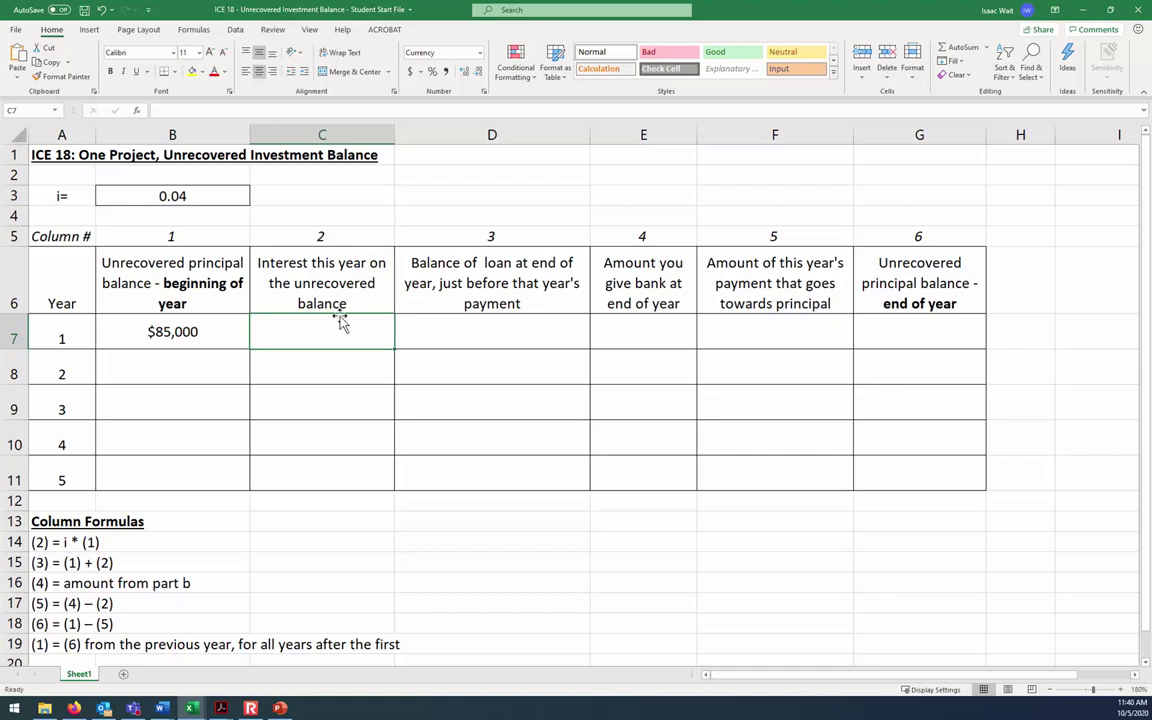
left_click(215, 322)
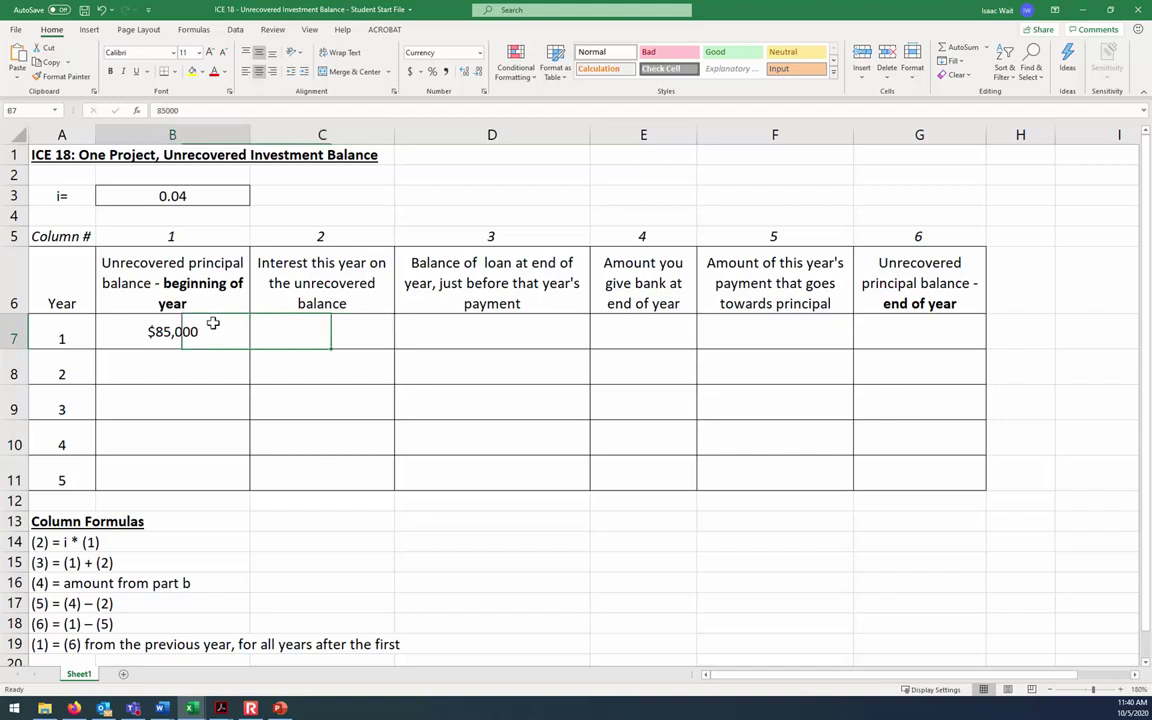
left_click(303, 330)
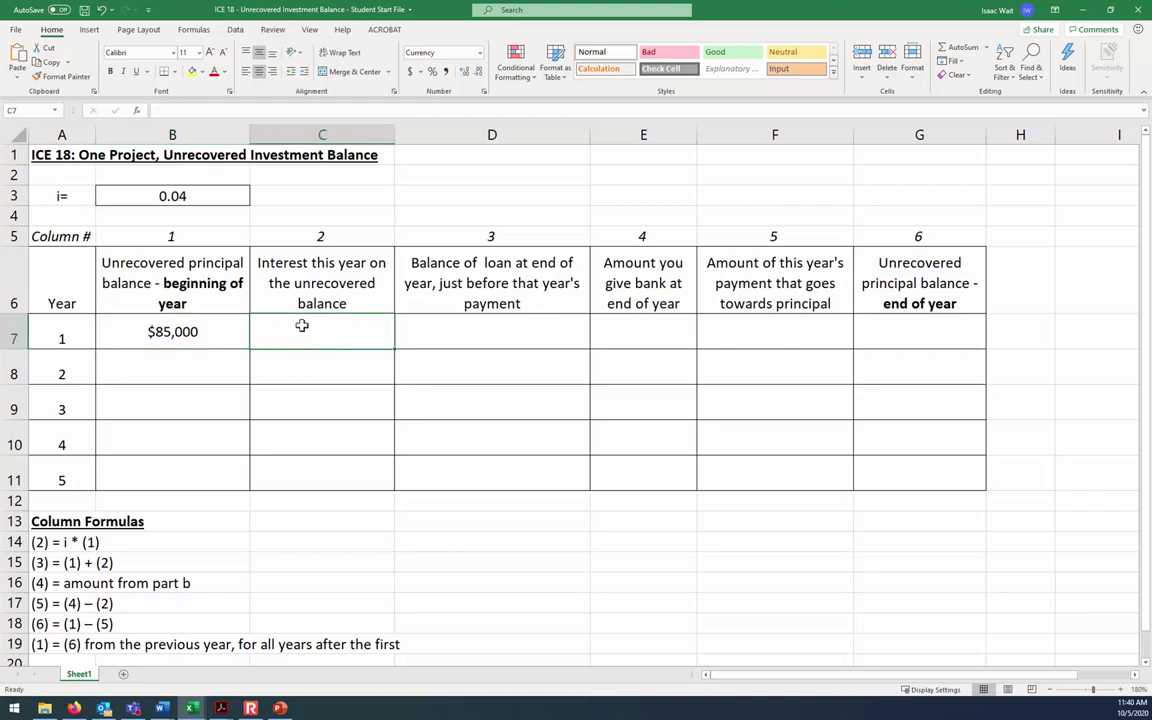
left_click(40, 542)
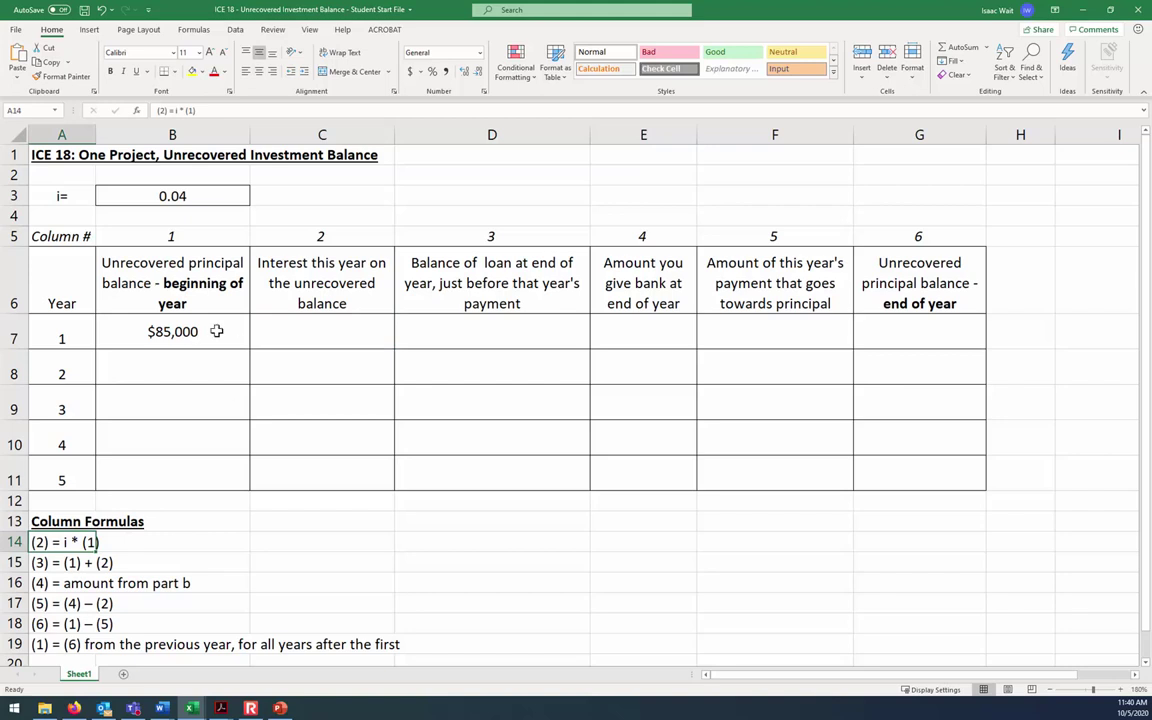
left_click(327, 338)
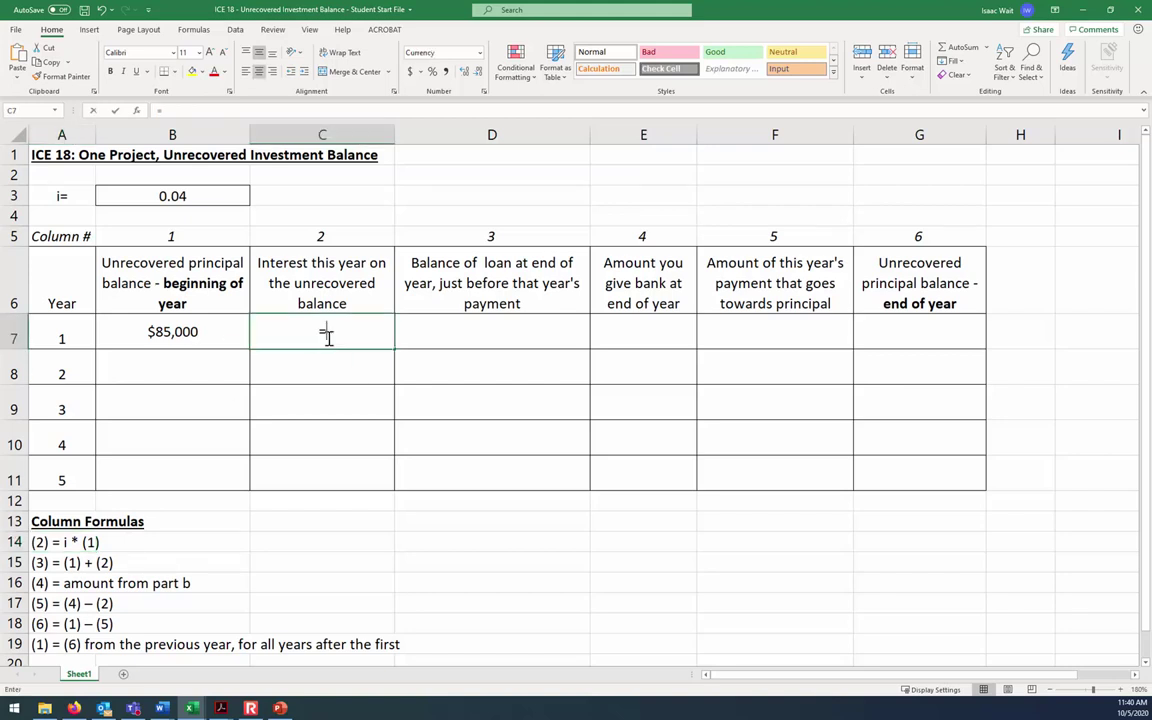
type("=")
left_click(186, 195)
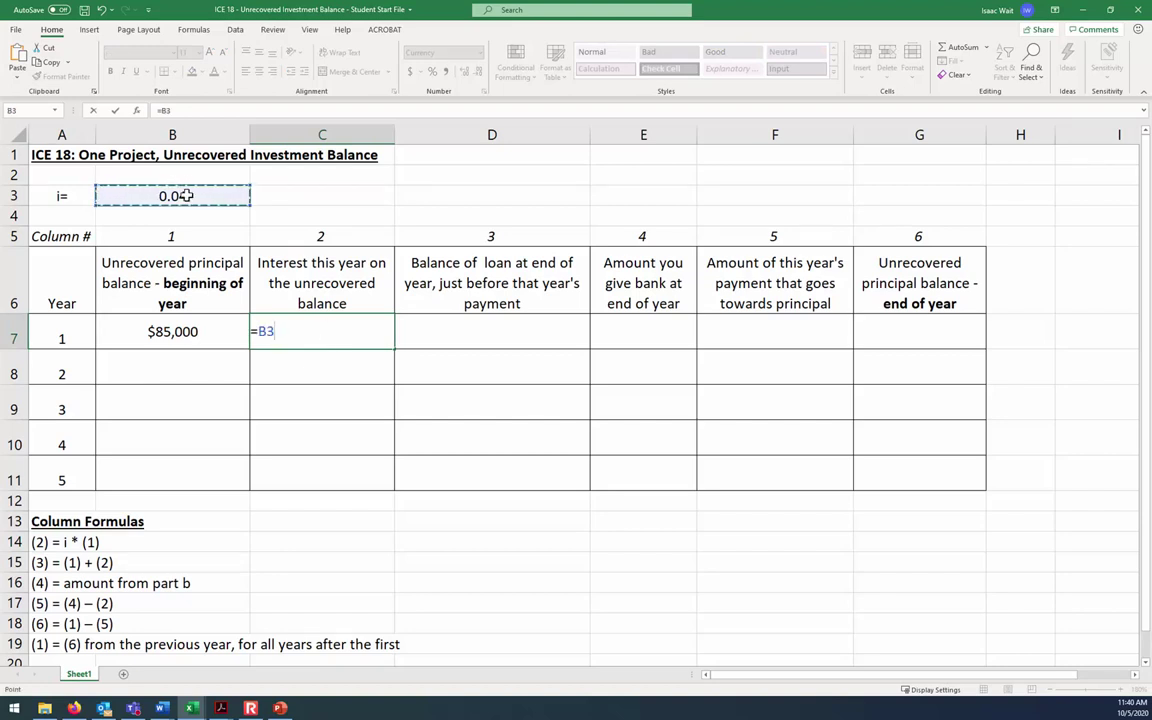
key("F4")
type("*")
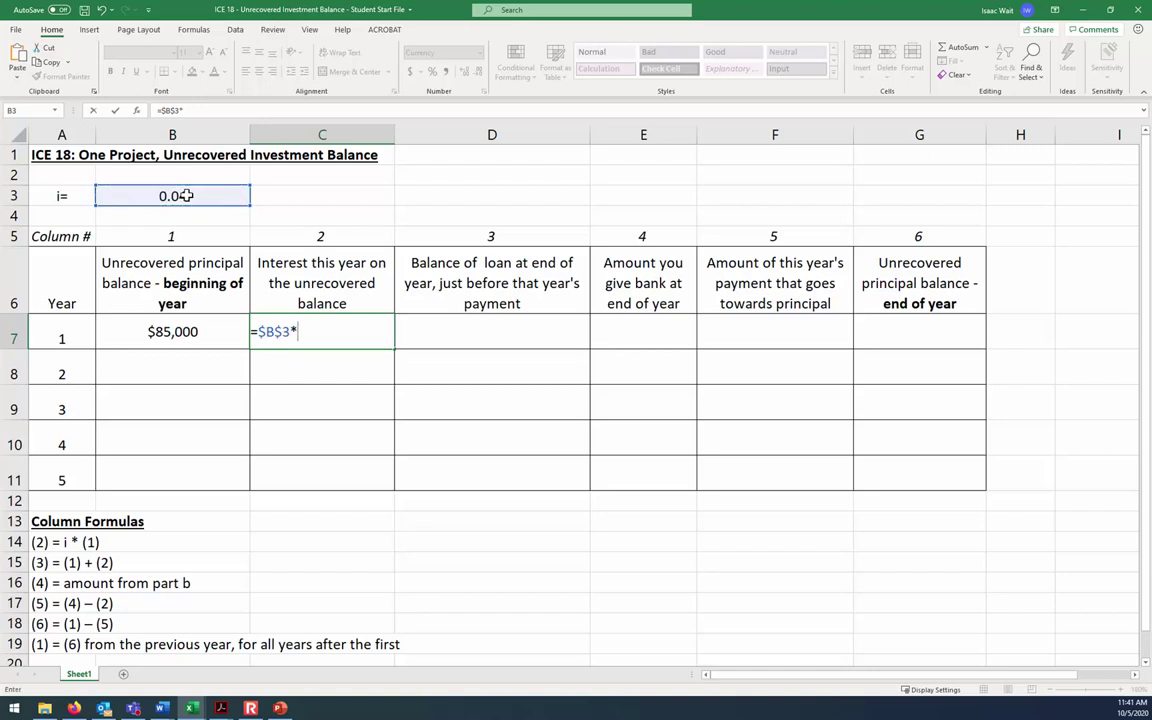
left_click(187, 332)
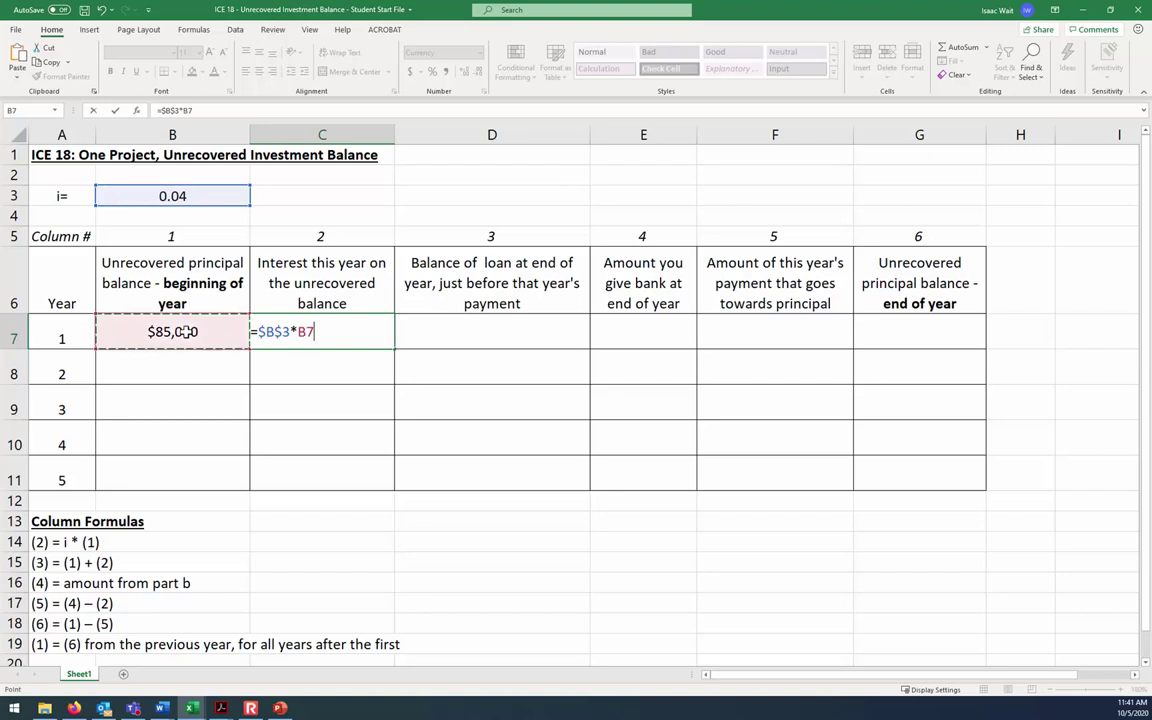
key("Return")
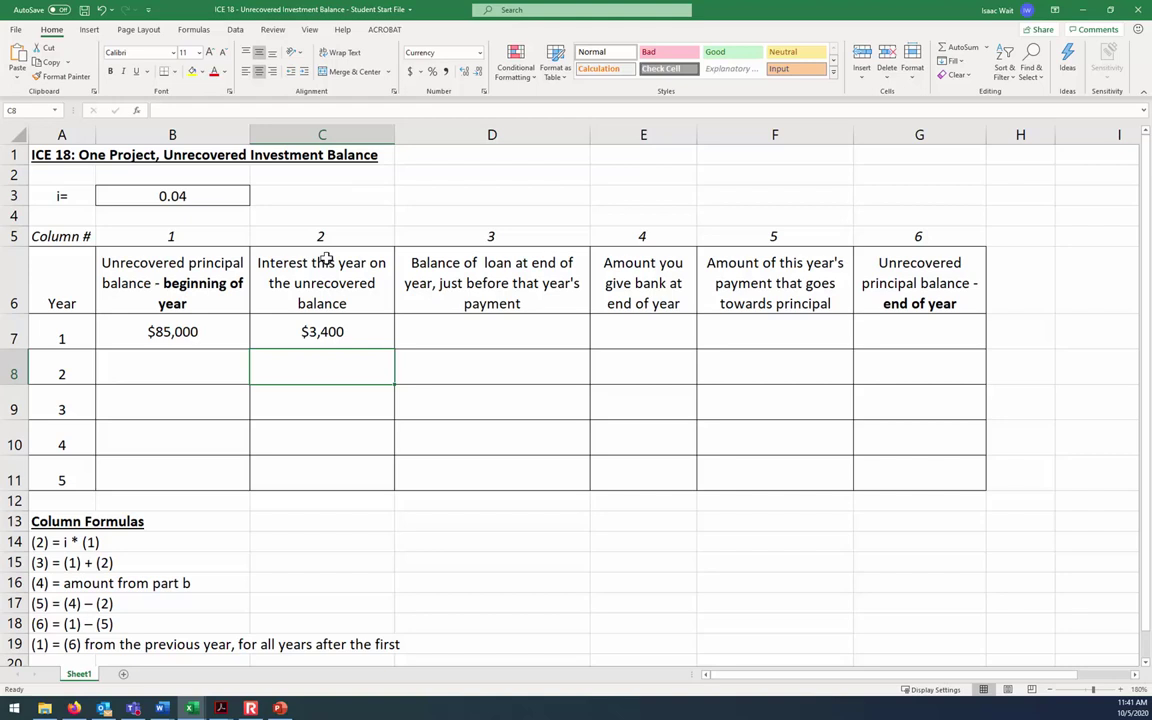
Calculate the year 1 loan balance just before payment in cell D7 with =B7+C7, following the column 3 formula.
left_click(518, 350)
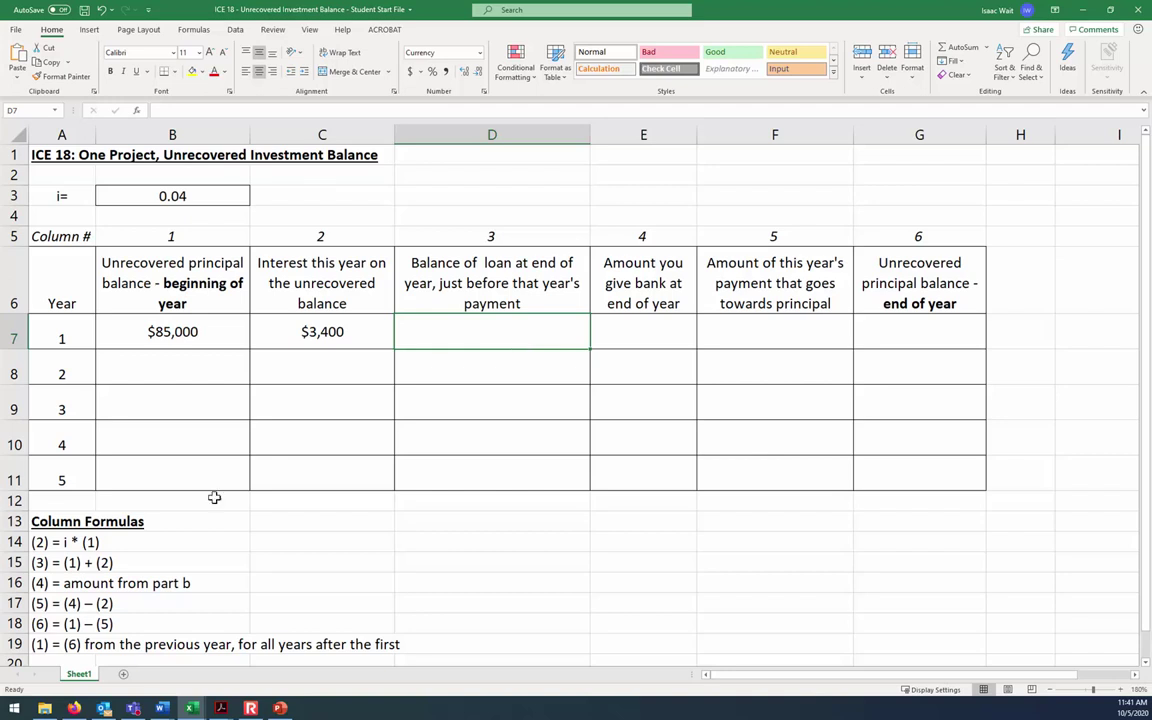
left_click(44, 563)
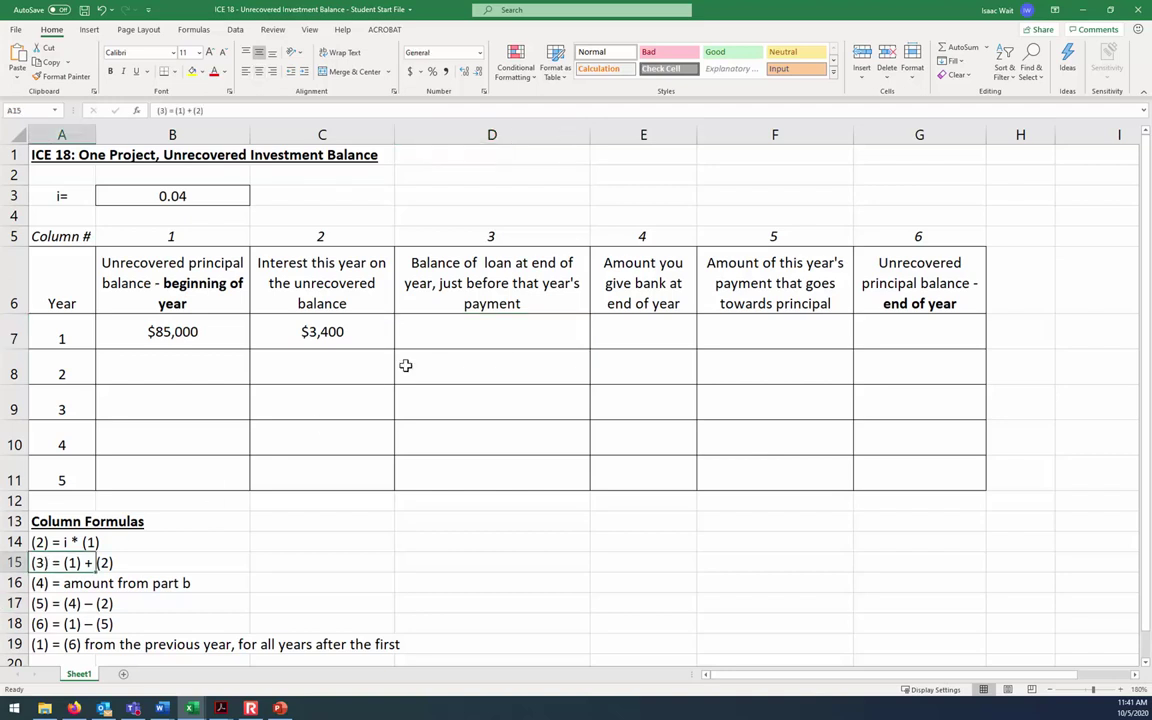
left_click(492, 325)
type("=")
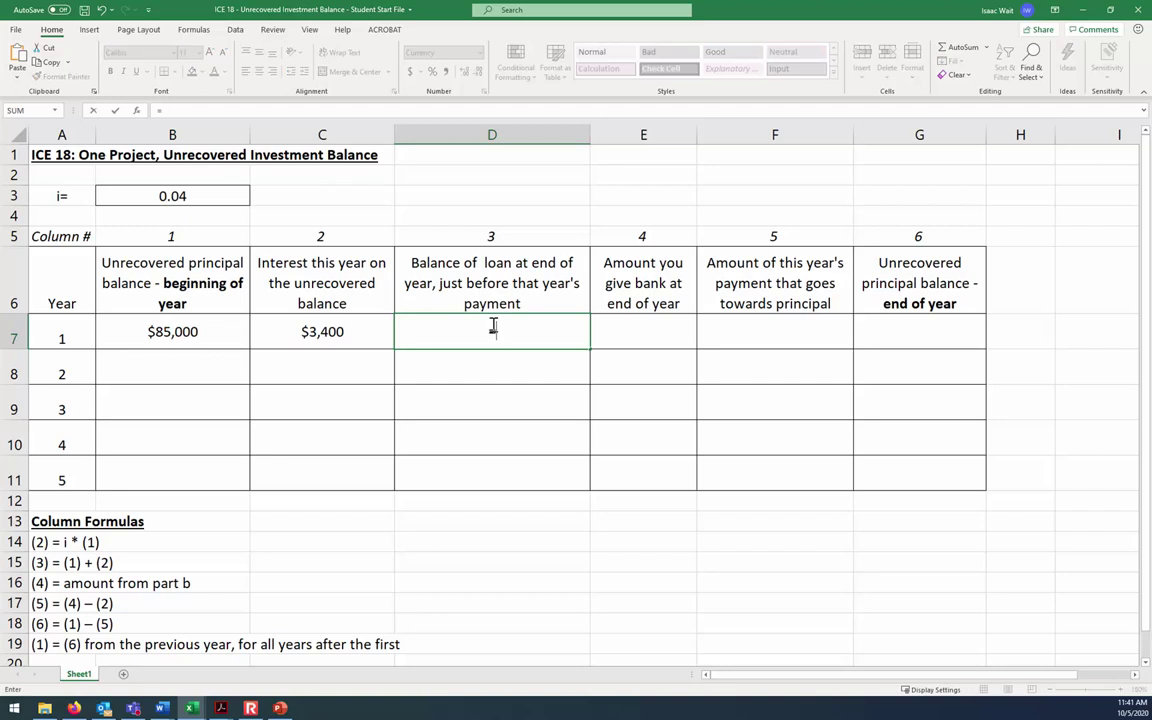
left_click(204, 333)
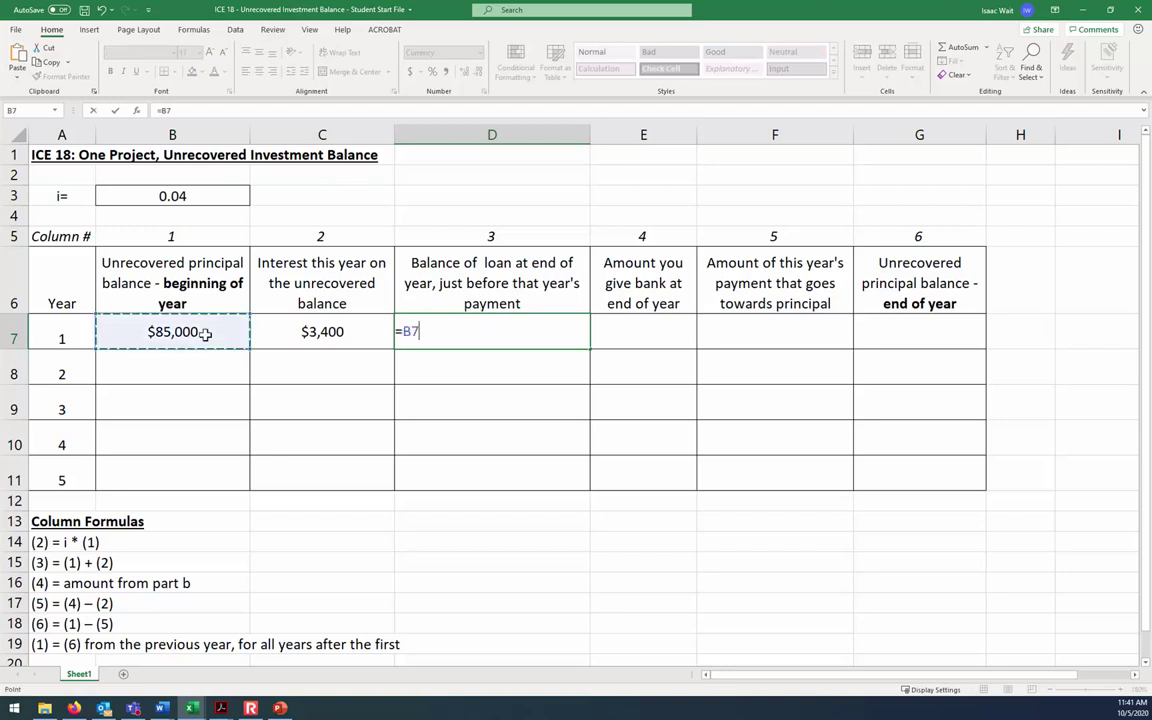
type("+")
left_click(310, 331)
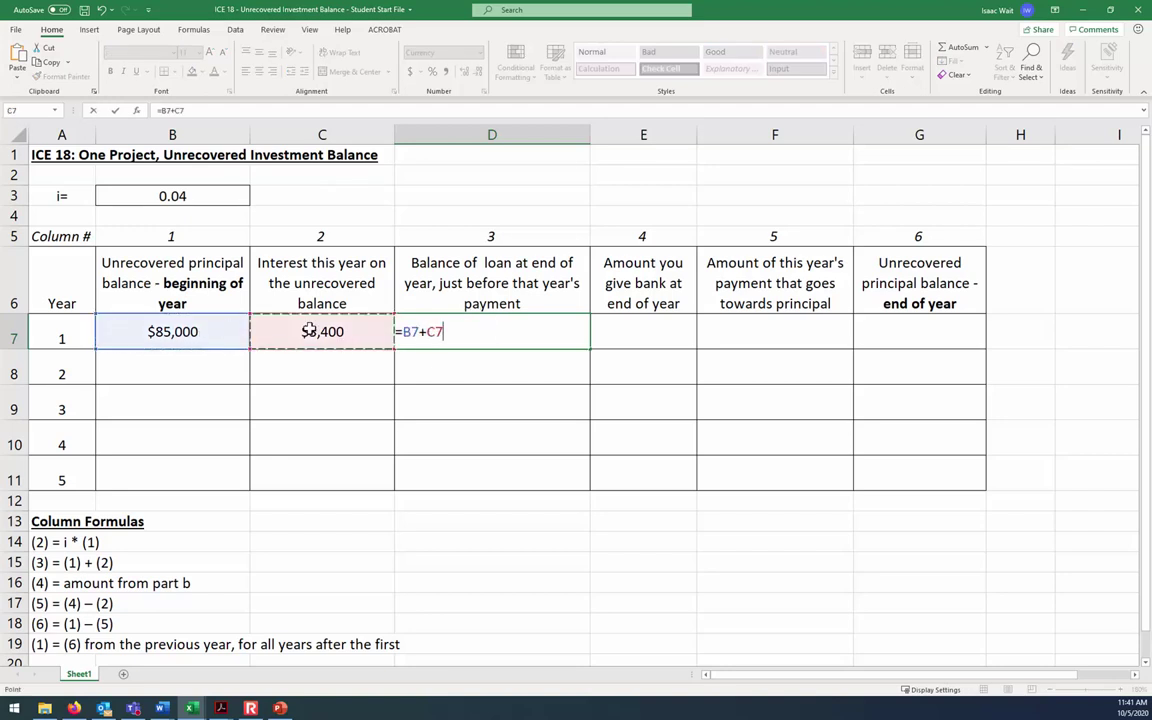
key("Return")
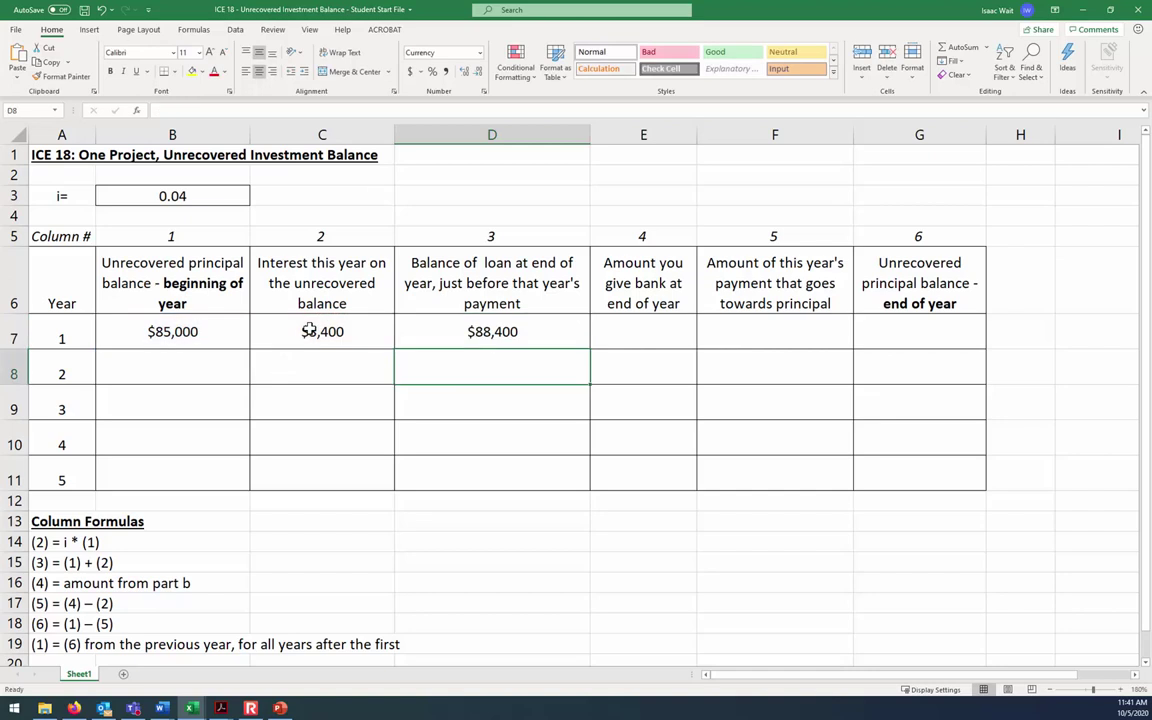
Enter 19093.3 in cell E7 as the amount given to the bank at the end of year 1.
left_click(646, 323)
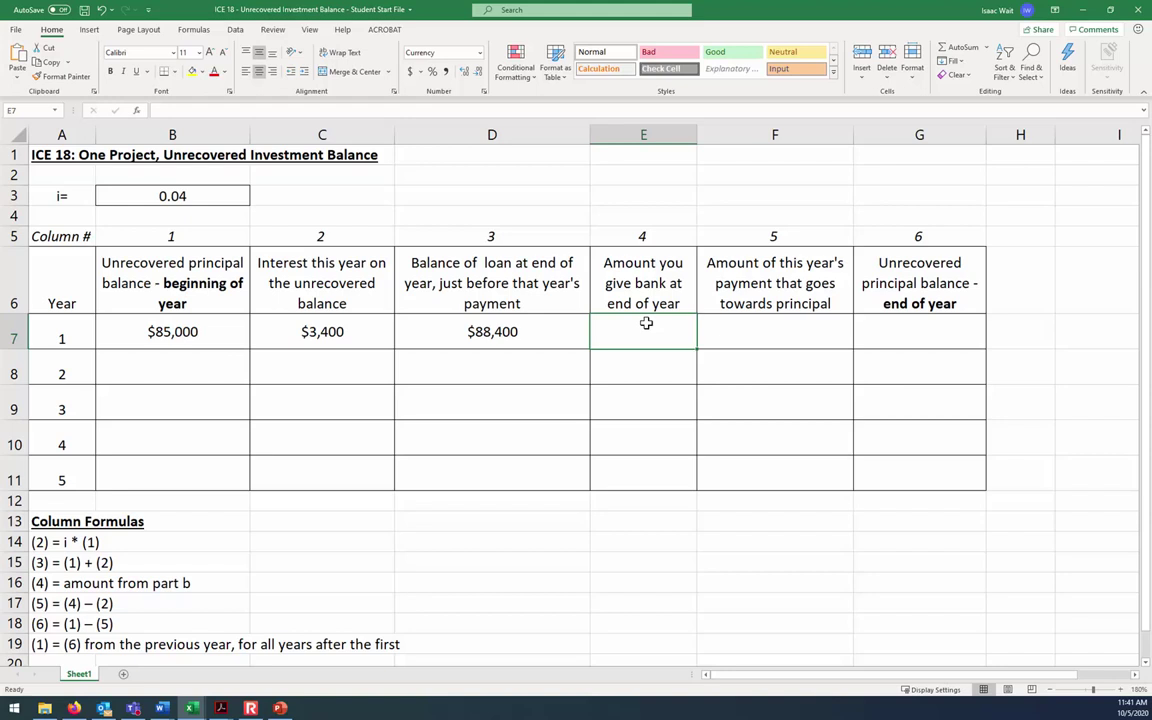
type("19")
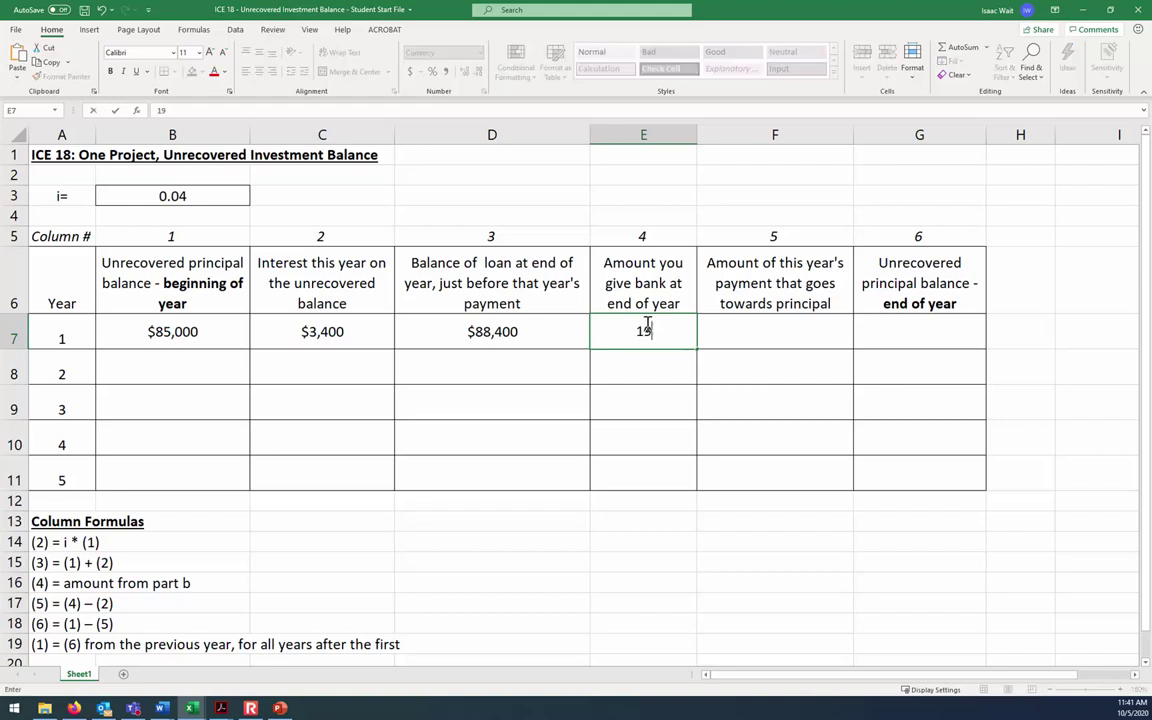
type("093.3")
key("Return")
Display the payment in cell E7 with two decimal places and return it to whole dollars.
left_click(646, 323)
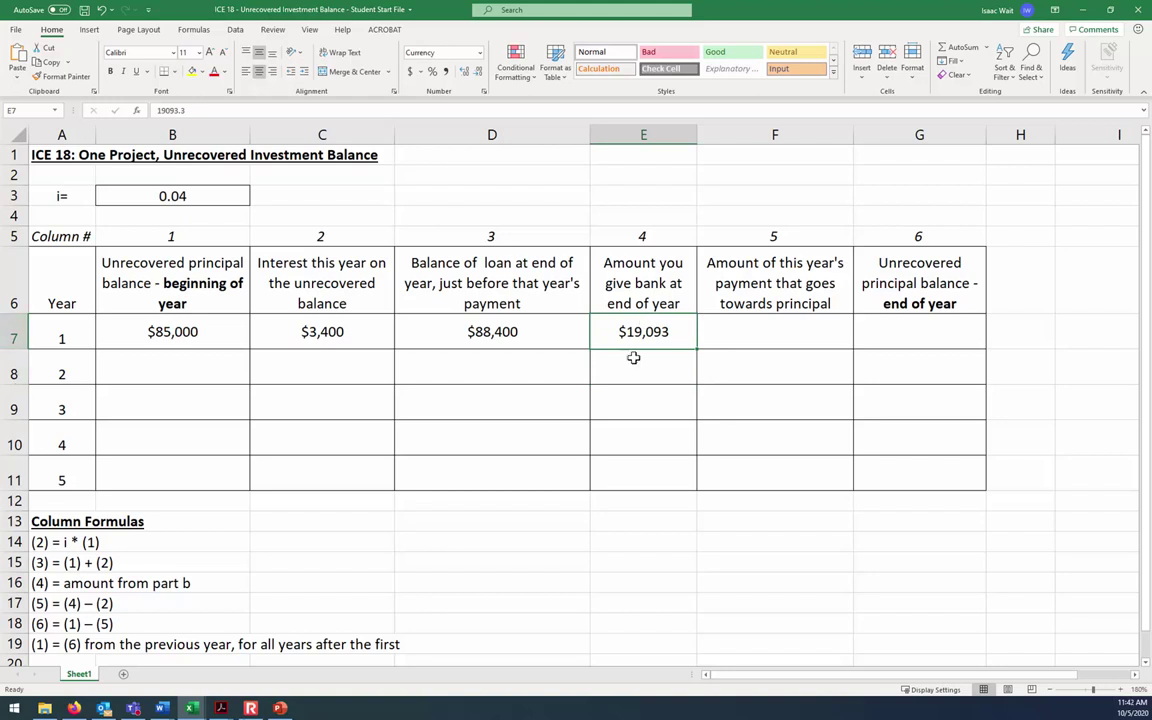
left_click(465, 77)
left_click(466, 78)
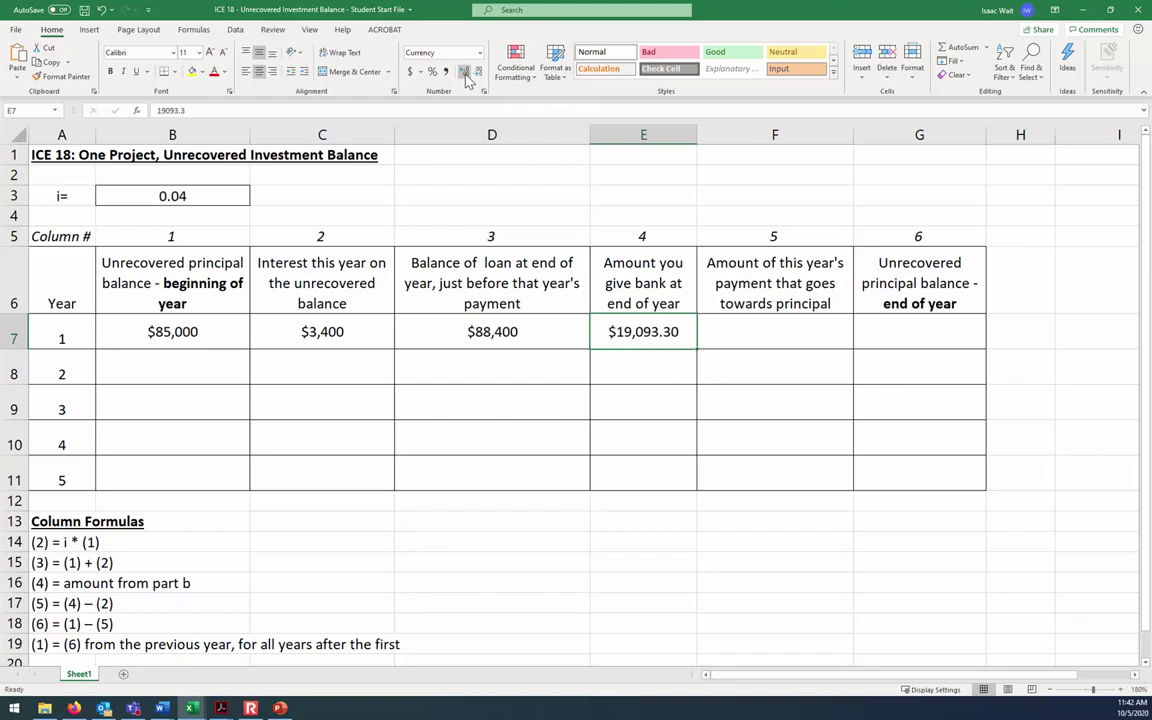
left_click(479, 74)
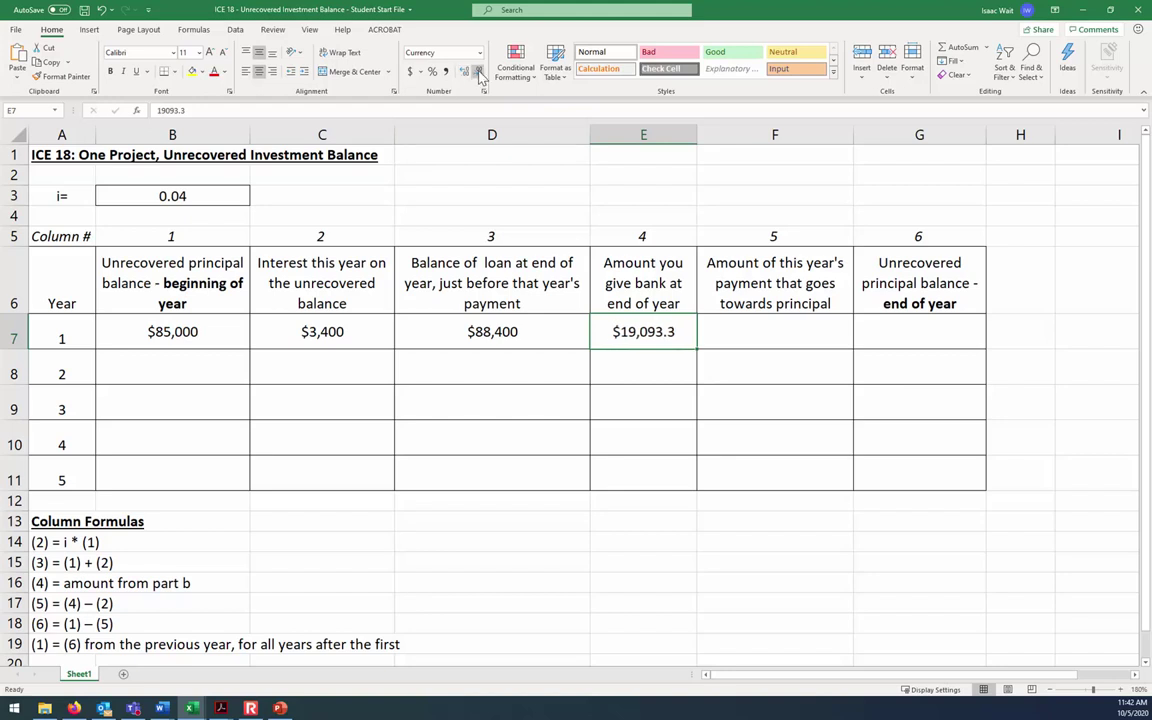
left_click(479, 74)
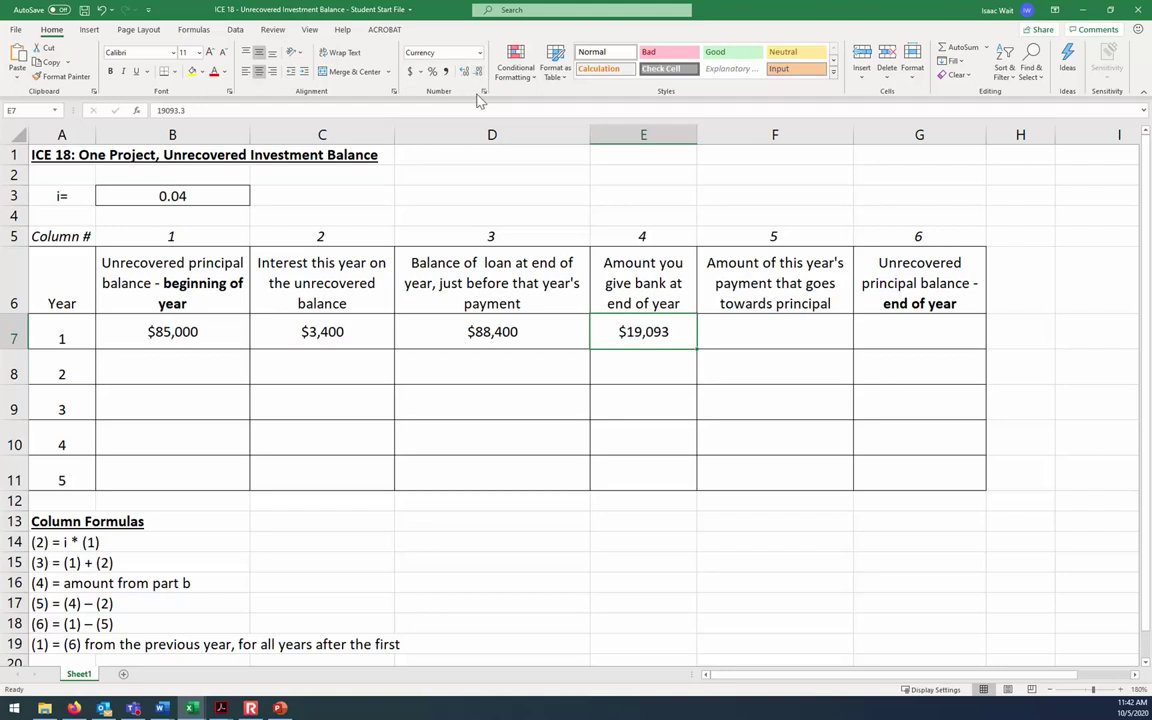
left_click(747, 559)
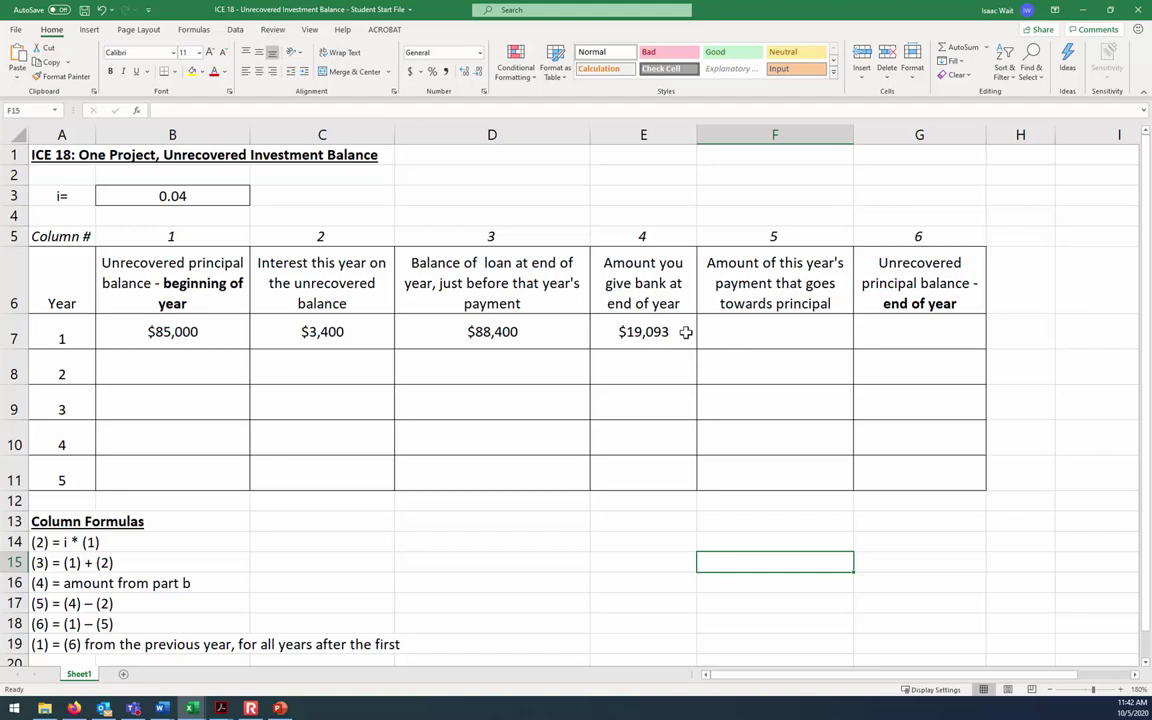
Calculate the year 1 payment amount going towards principal in cell F7 with =E7-C7, following the column 5 formula.
left_click(751, 330)
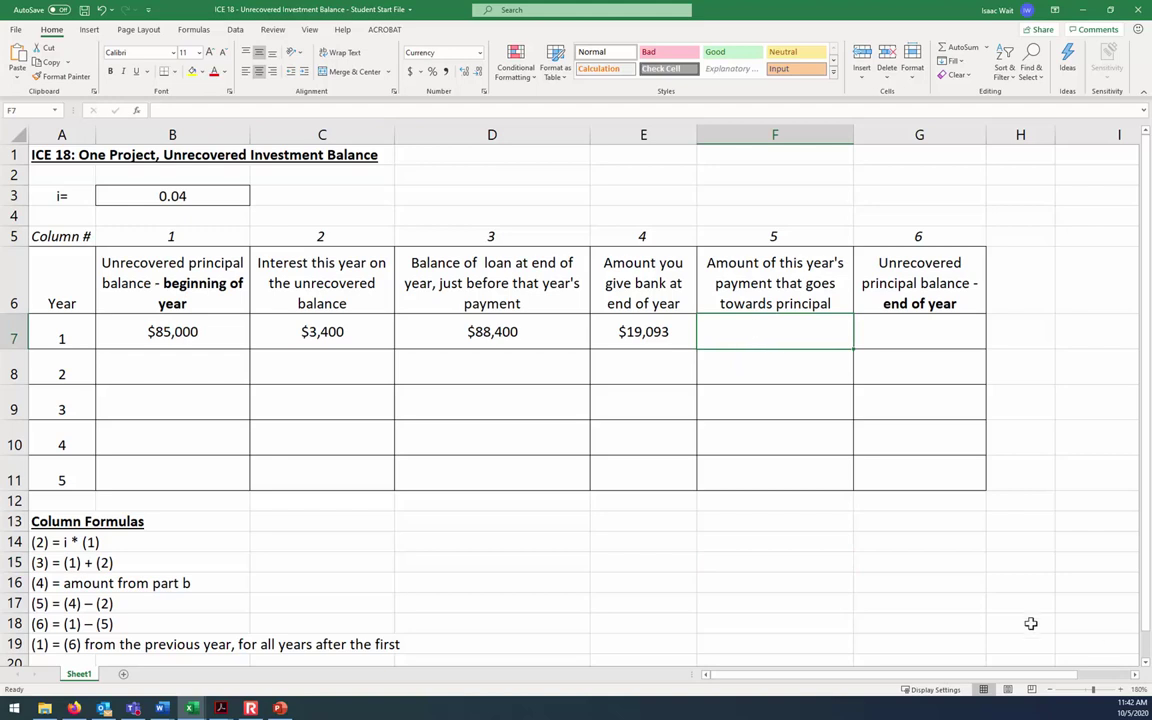
left_click(652, 335)
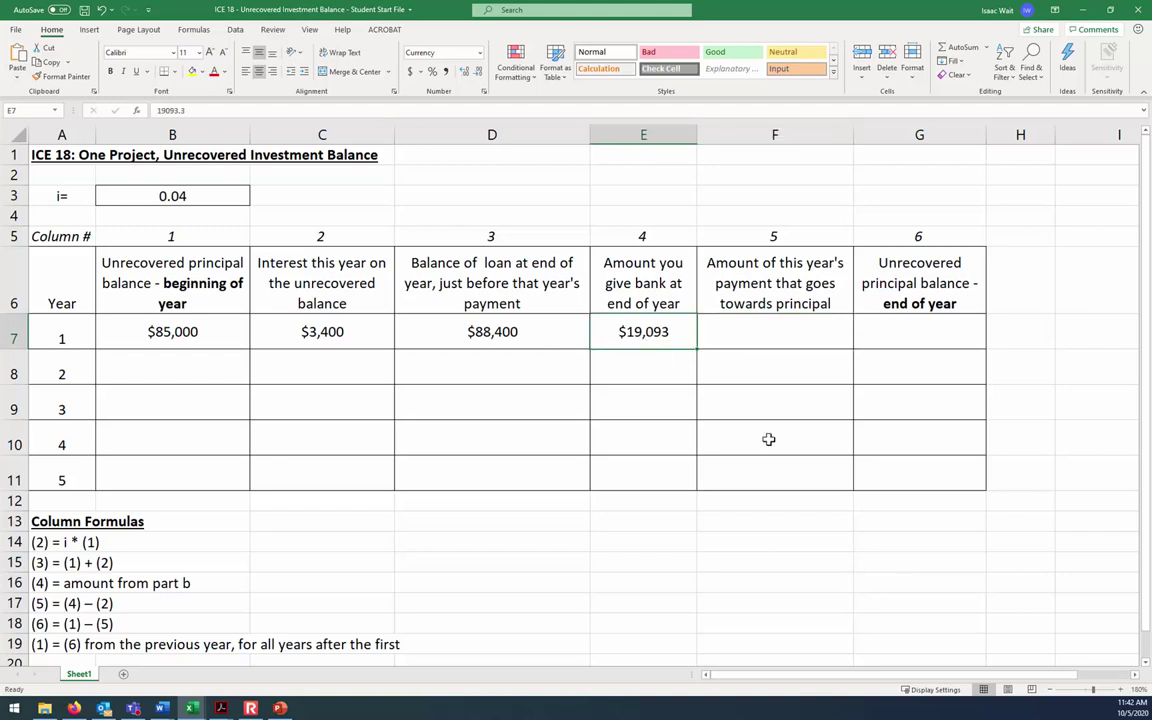
left_click(360, 332)
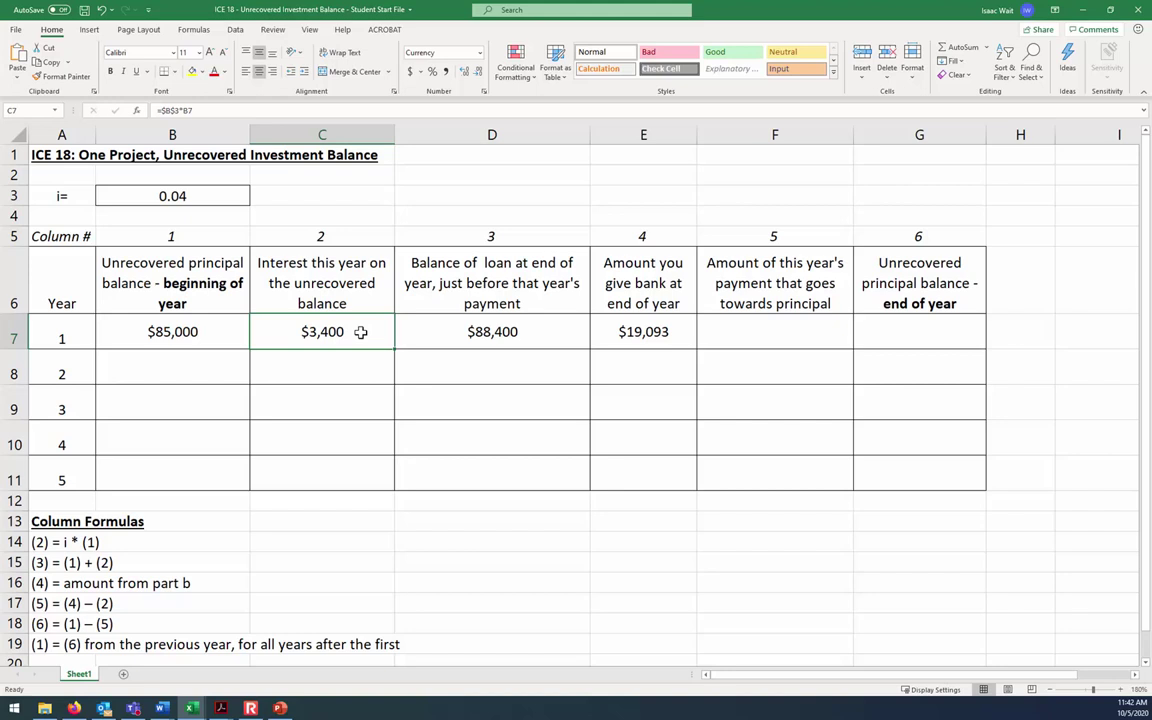
left_click(800, 335)
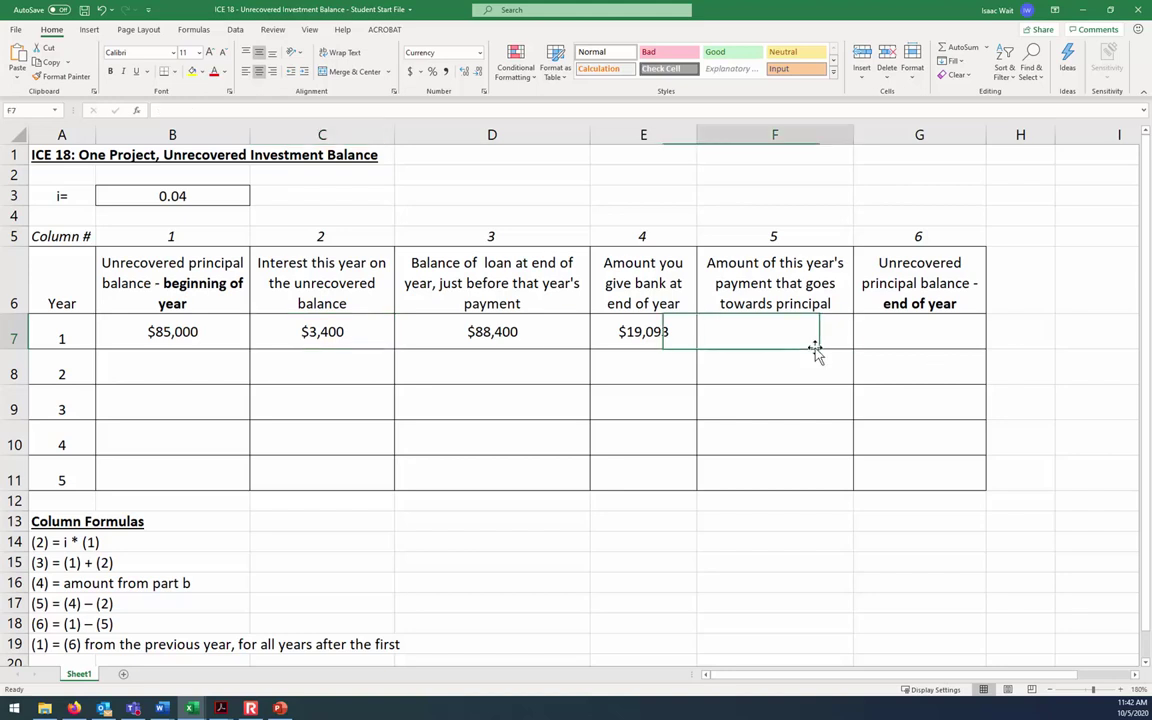
left_click(70, 603)
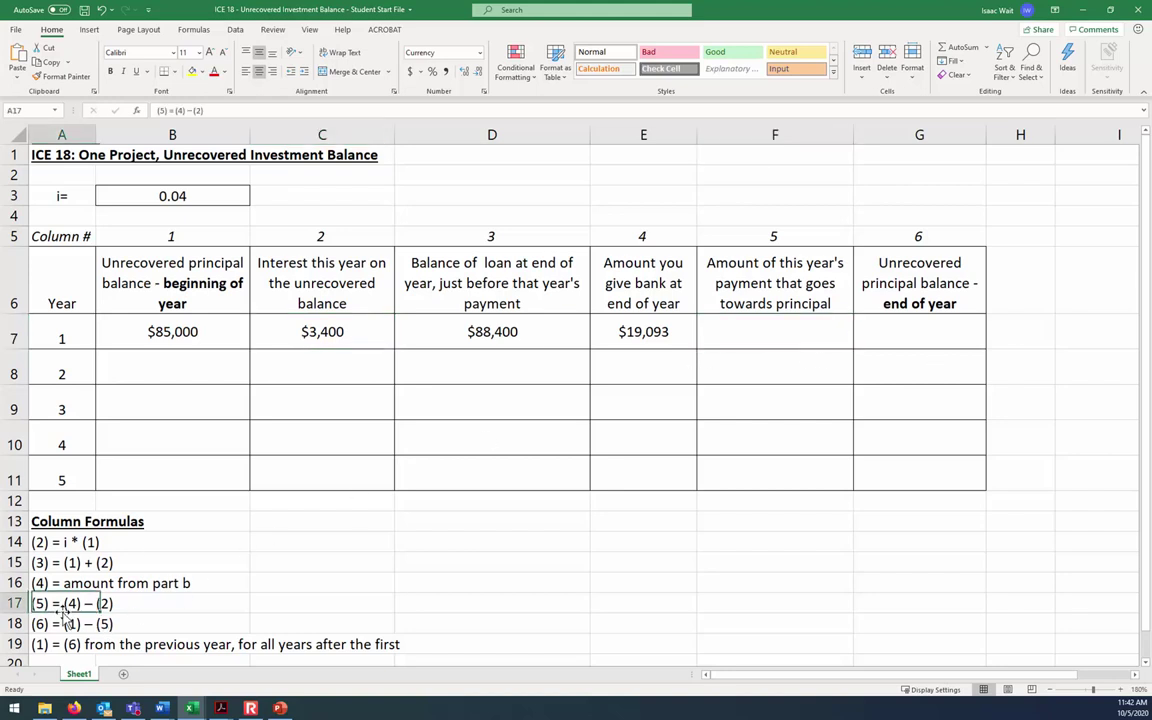
left_click(801, 331)
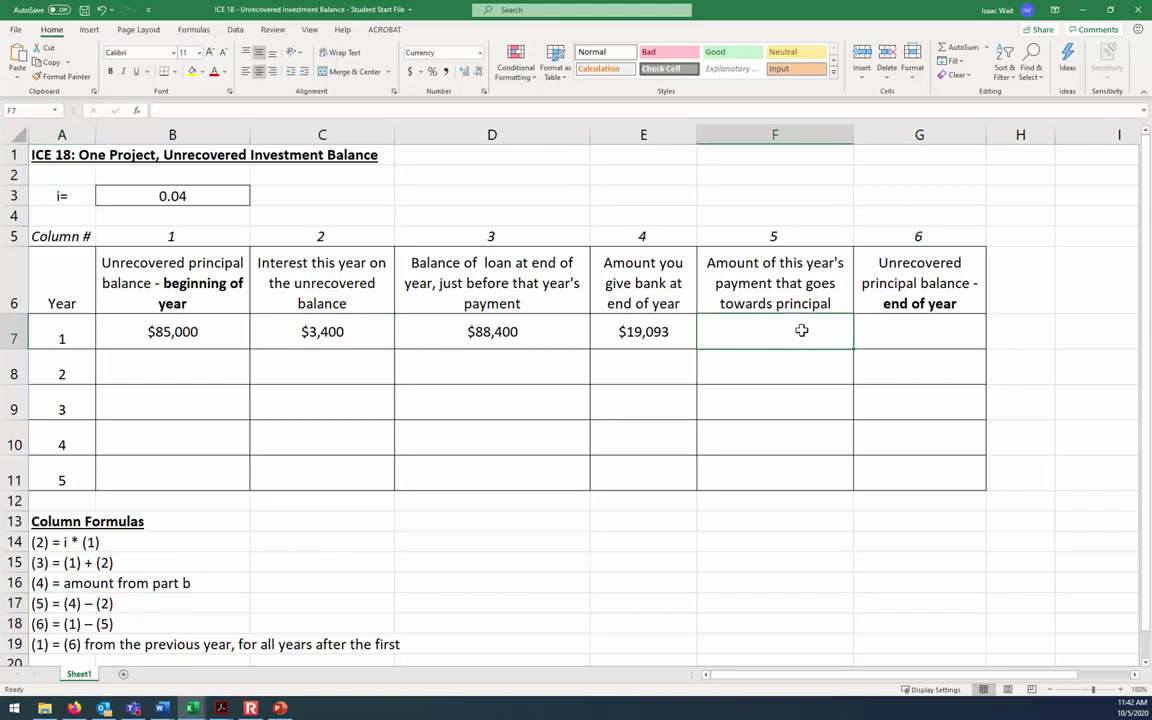
type("=")
left_click(642, 332)
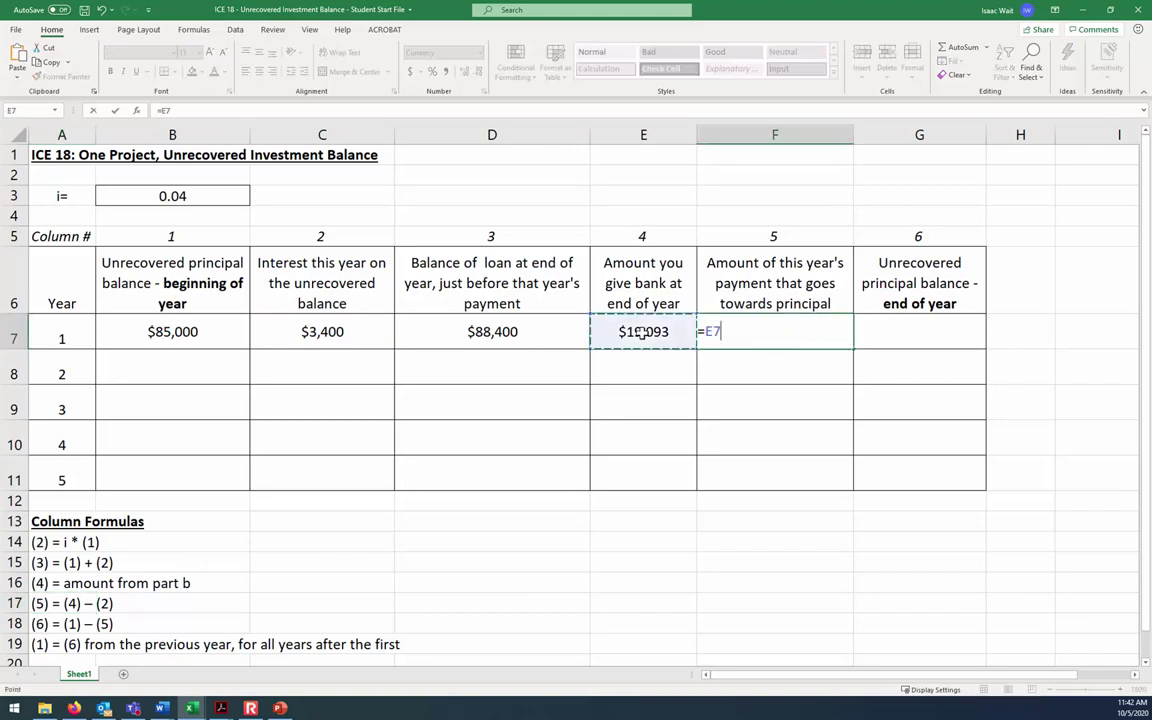
type("-")
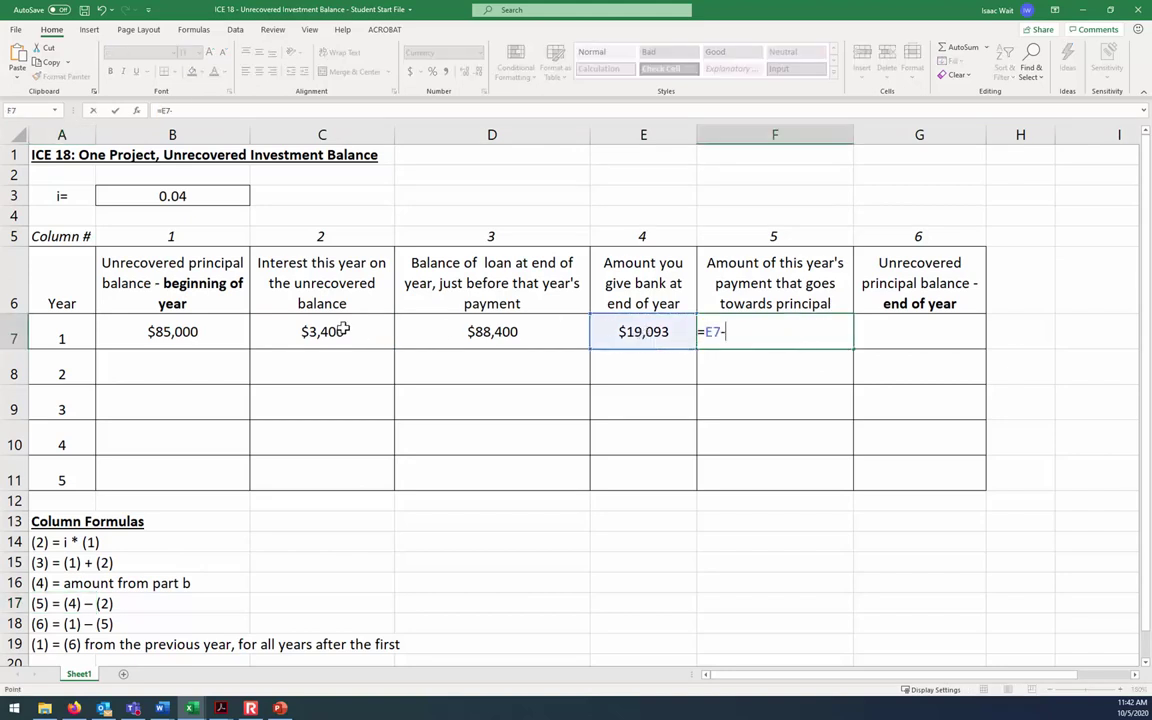
left_click(343, 330)
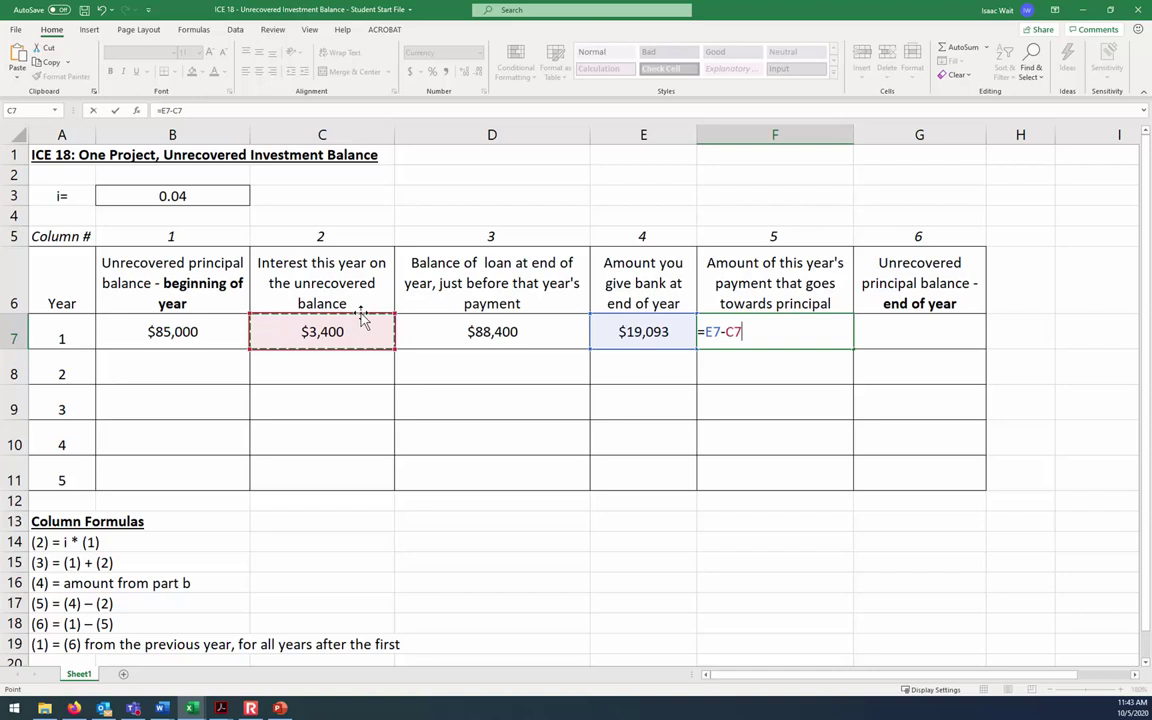
key("Return")
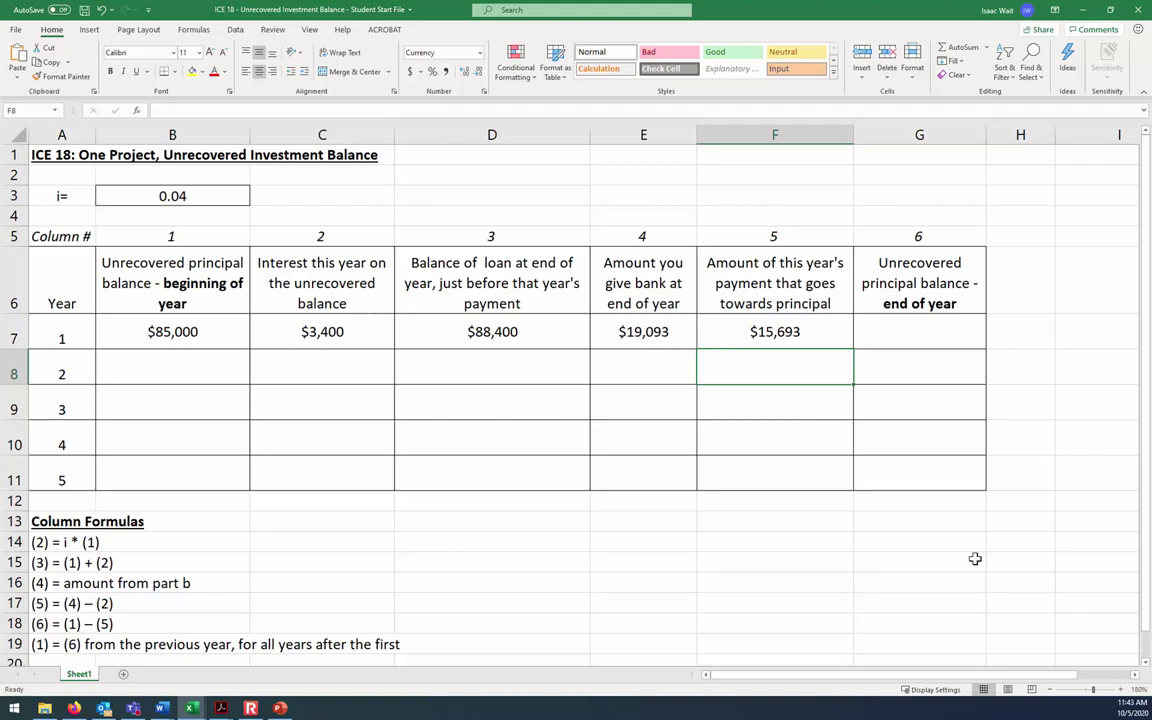
Calculate the year 1 end-of-year unrecovered principal balance in cell G7 with =B7-F7.
left_click(901, 333)
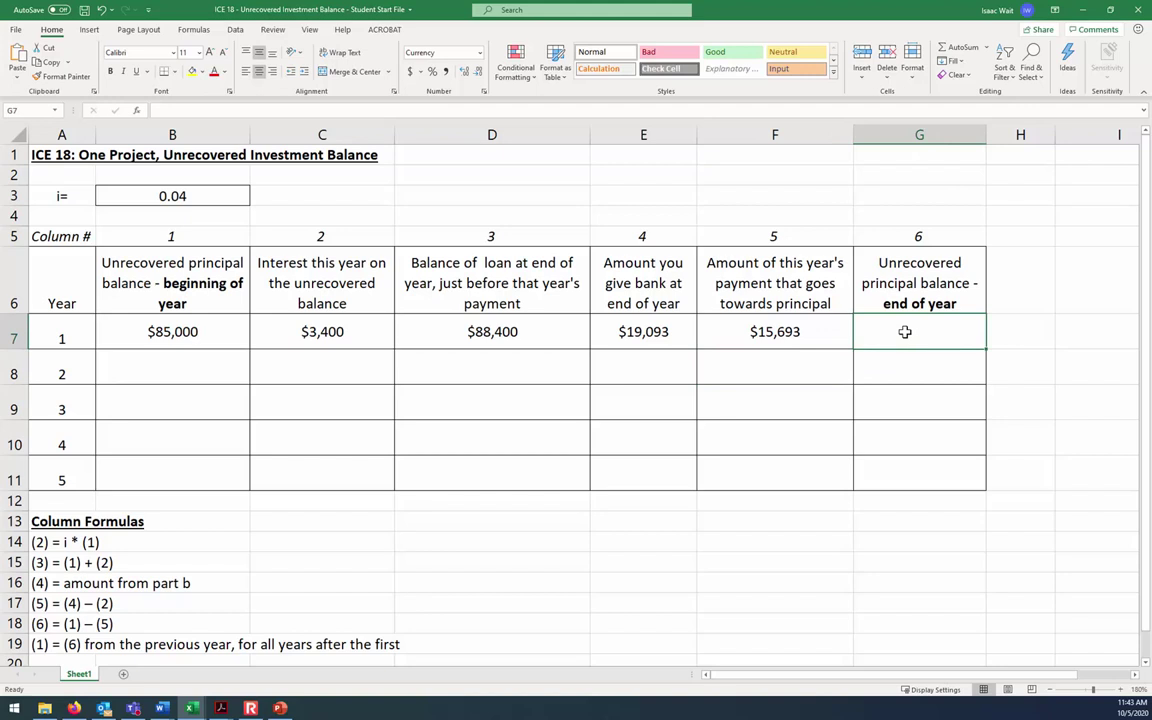
type("=")
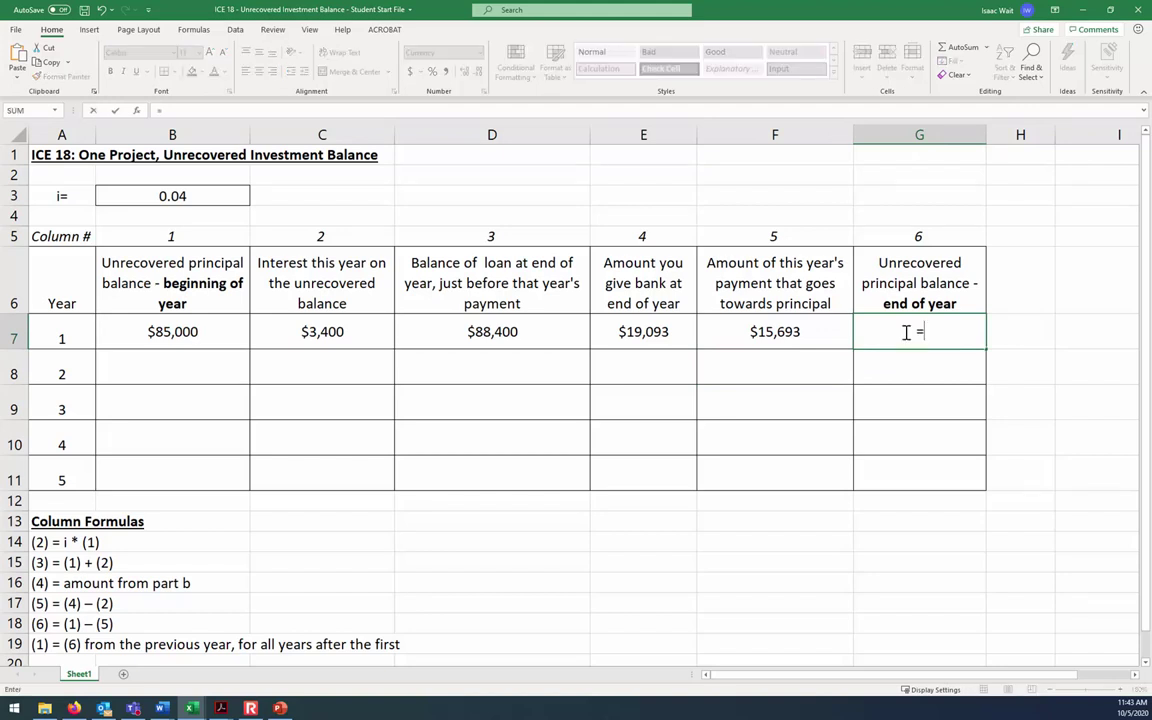
left_click(189, 331)
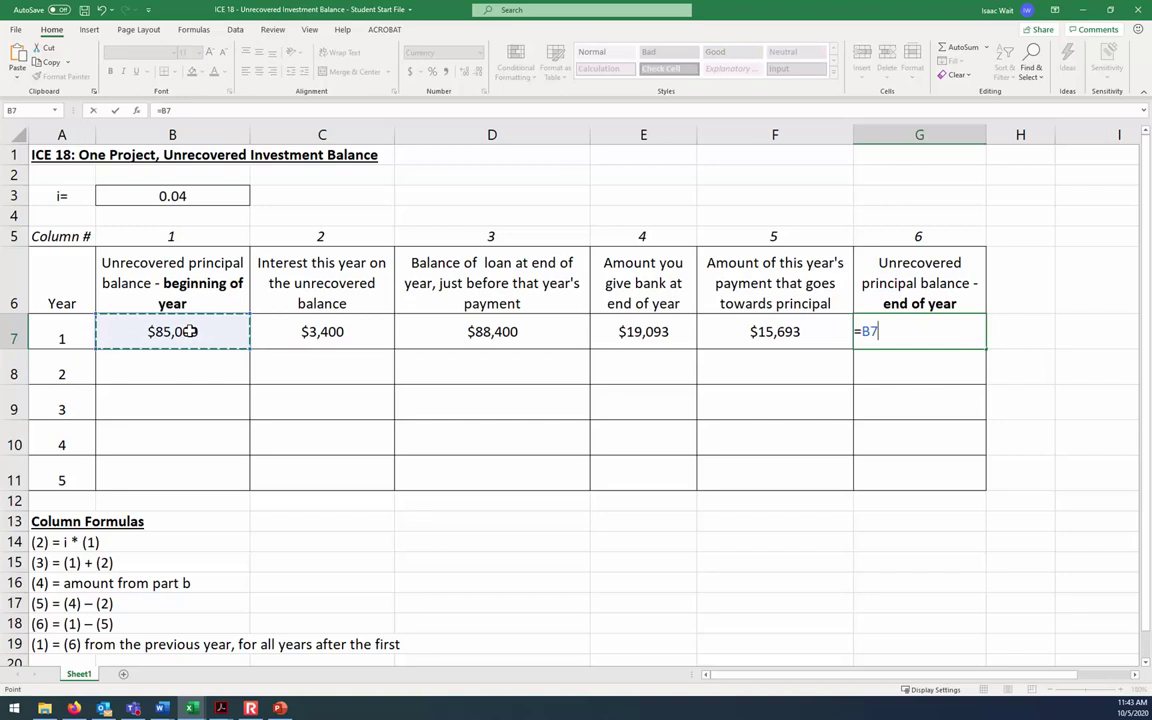
type("-")
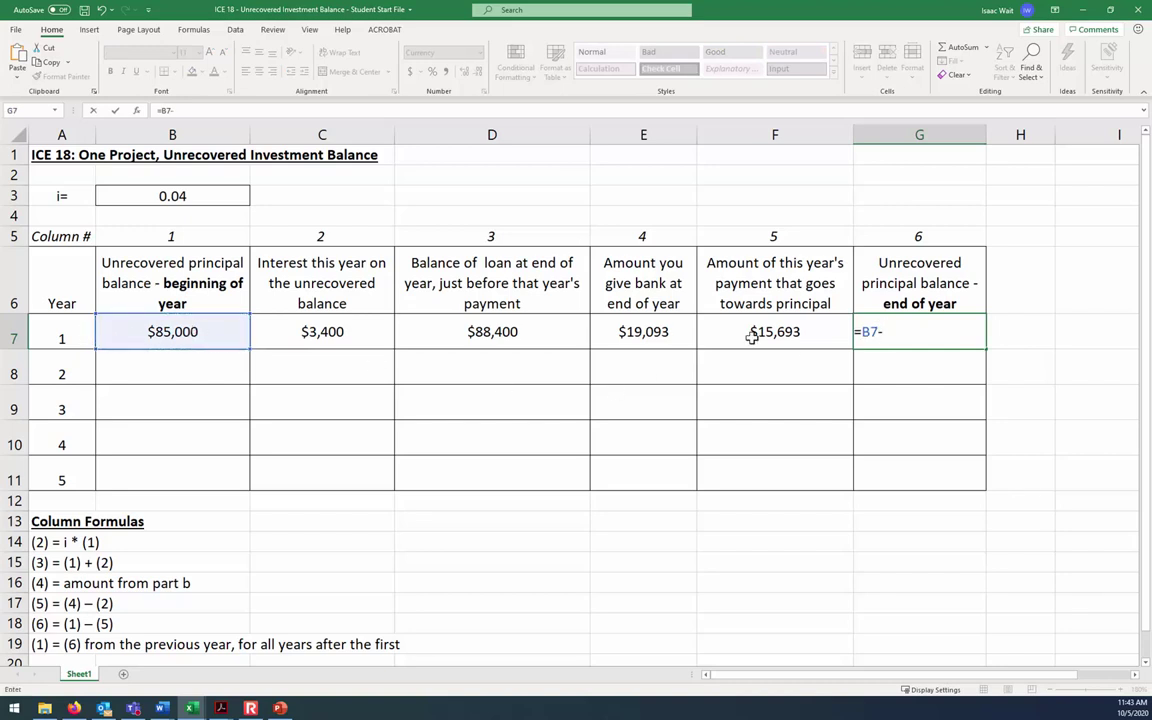
left_click(810, 334)
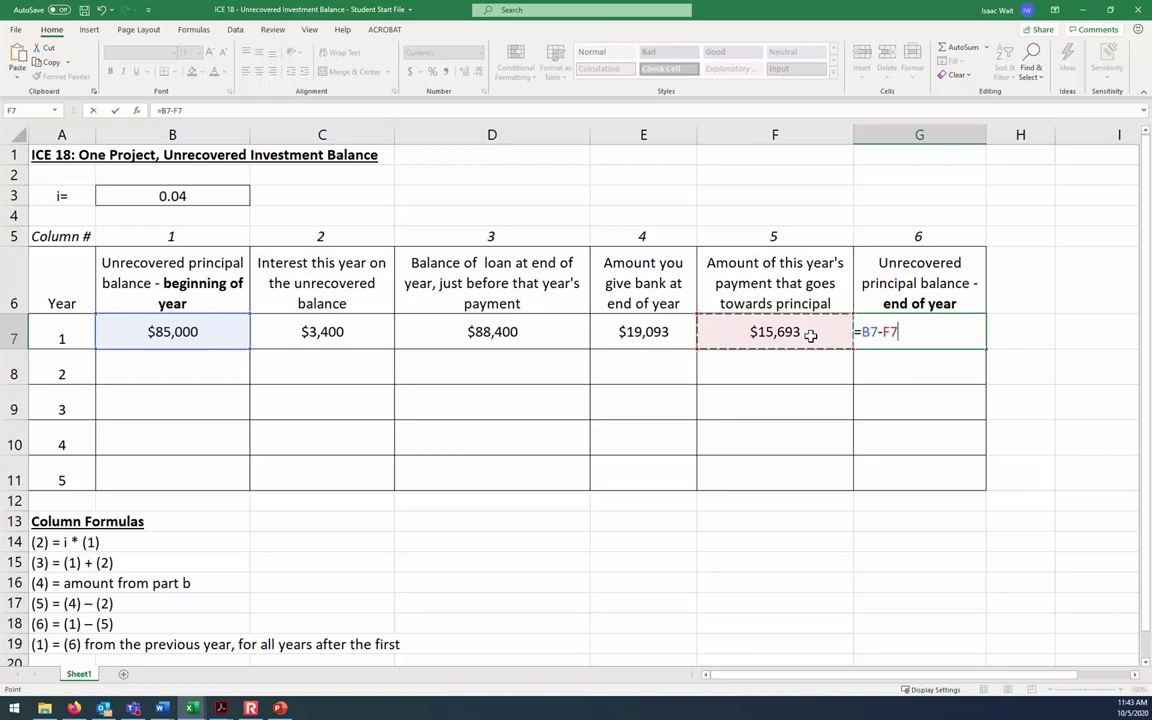
key("Return")
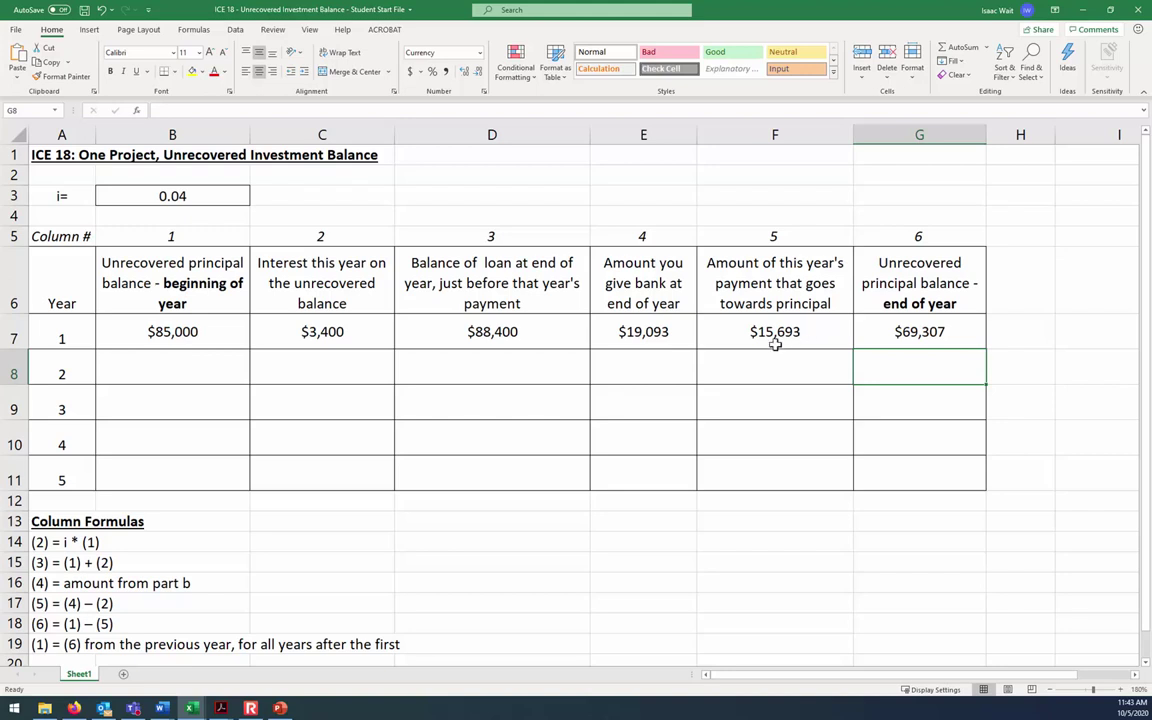
Set the year 2 beginning balance in B8 to =G7 and fill the year 1 cells C7:G7 down into row 8.
left_click(213, 368)
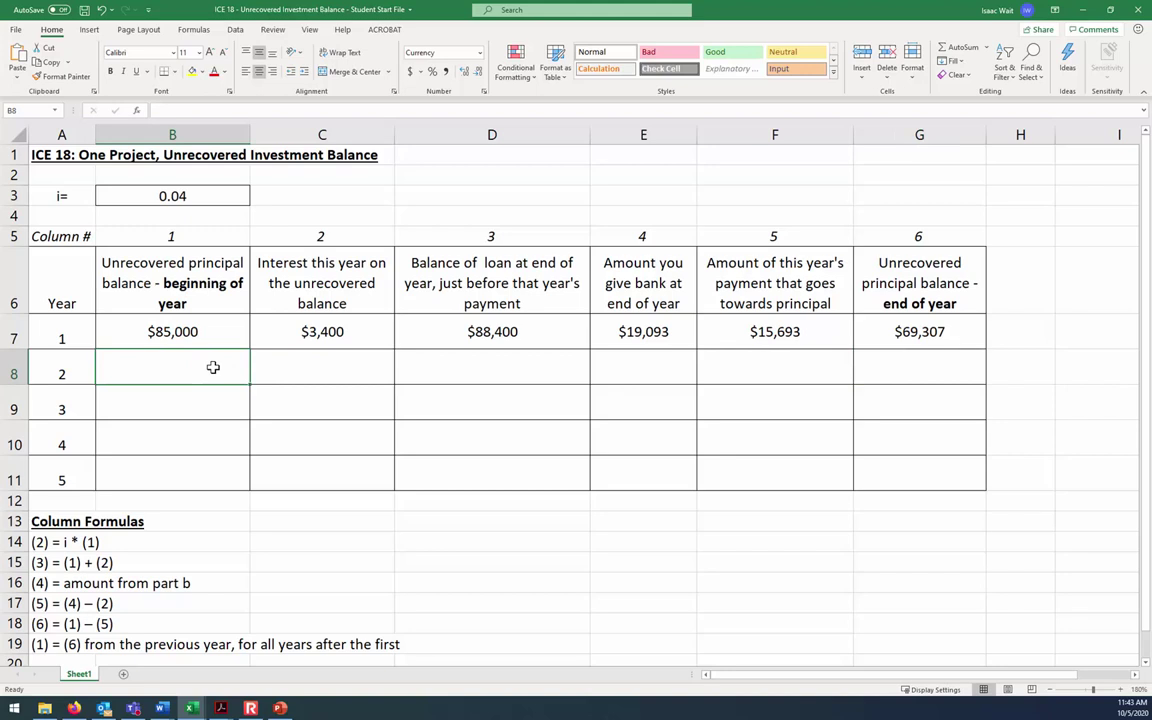
type("=")
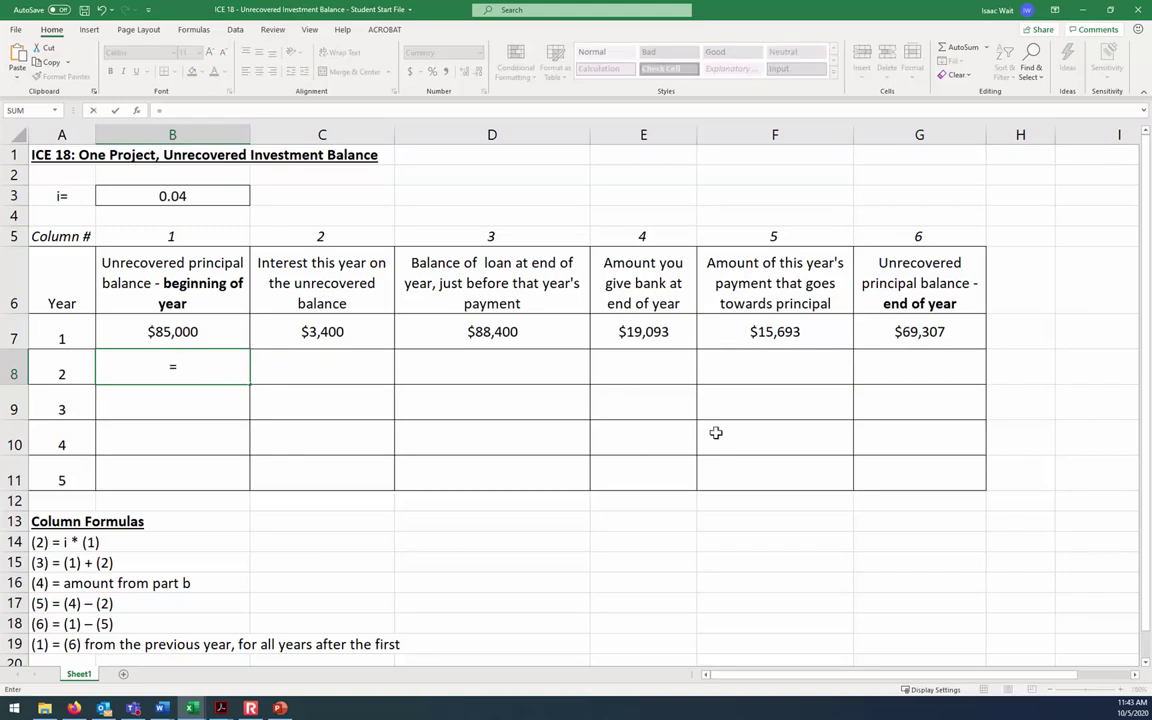
left_click(901, 335)
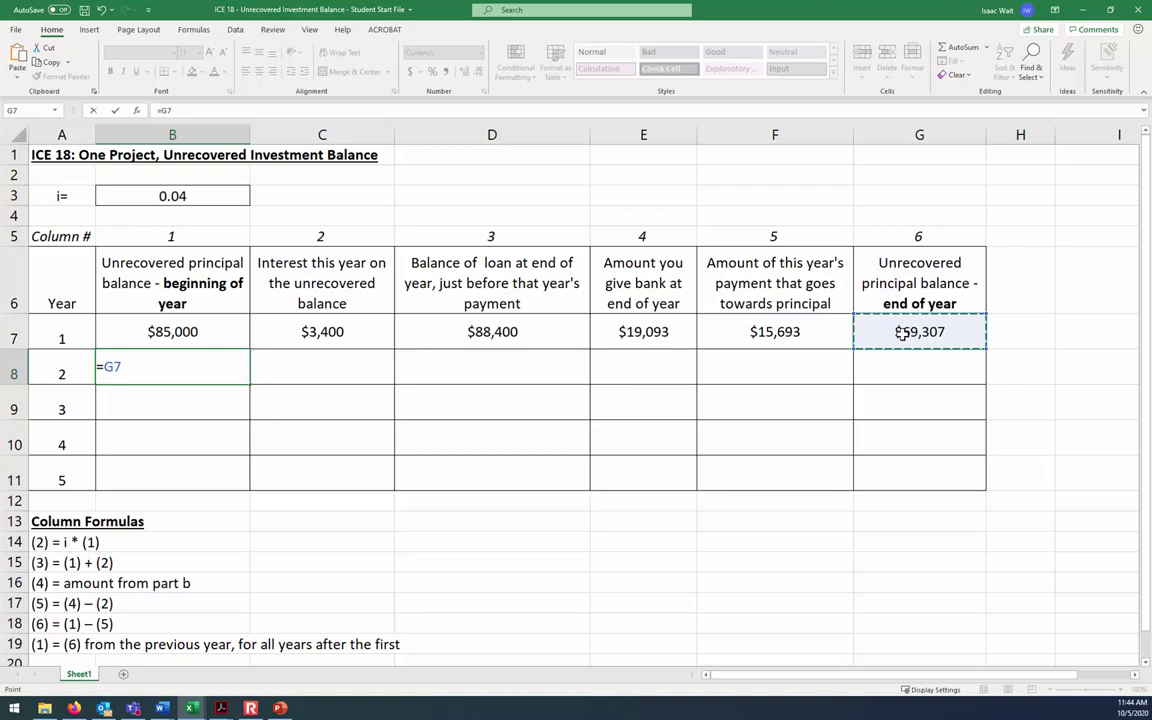
key("Return")
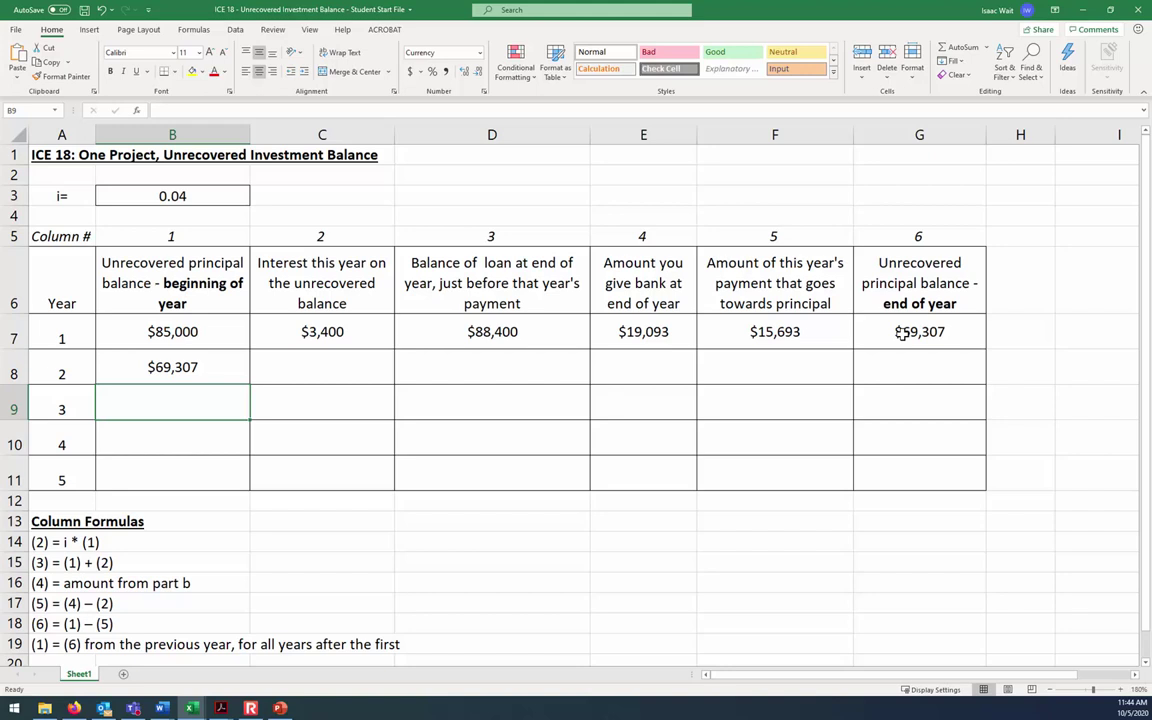
left_click_drag(343, 335, 861, 350)
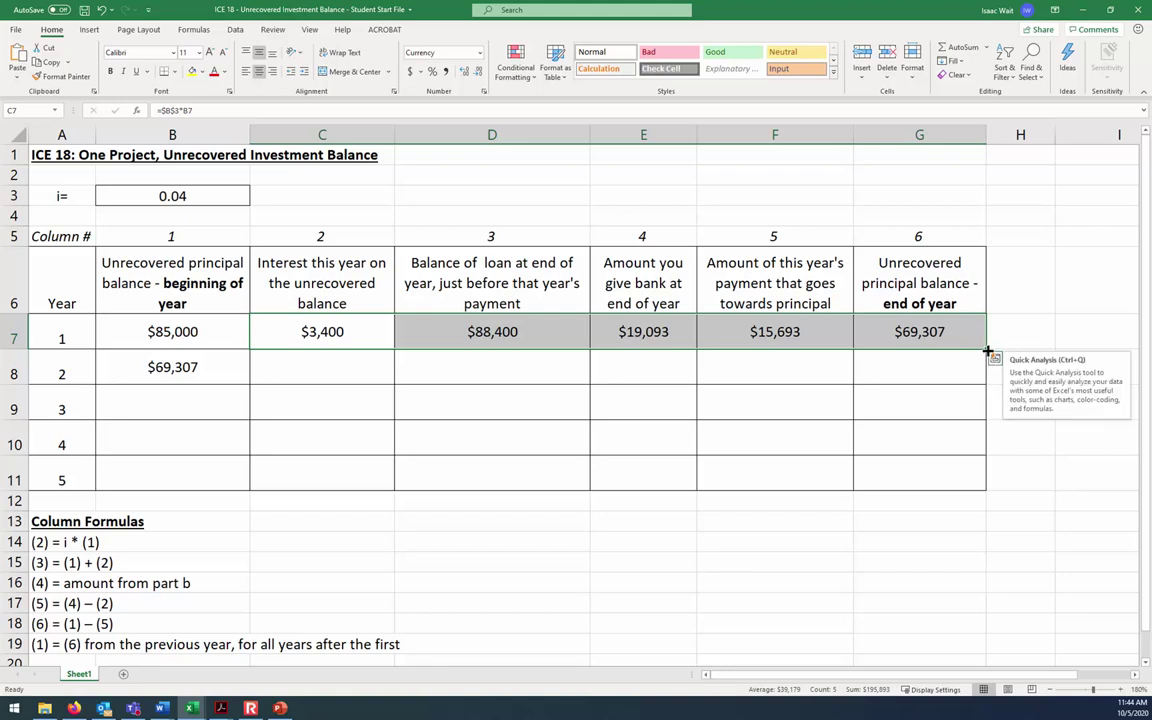
left_click_drag(987, 352, 987, 379)
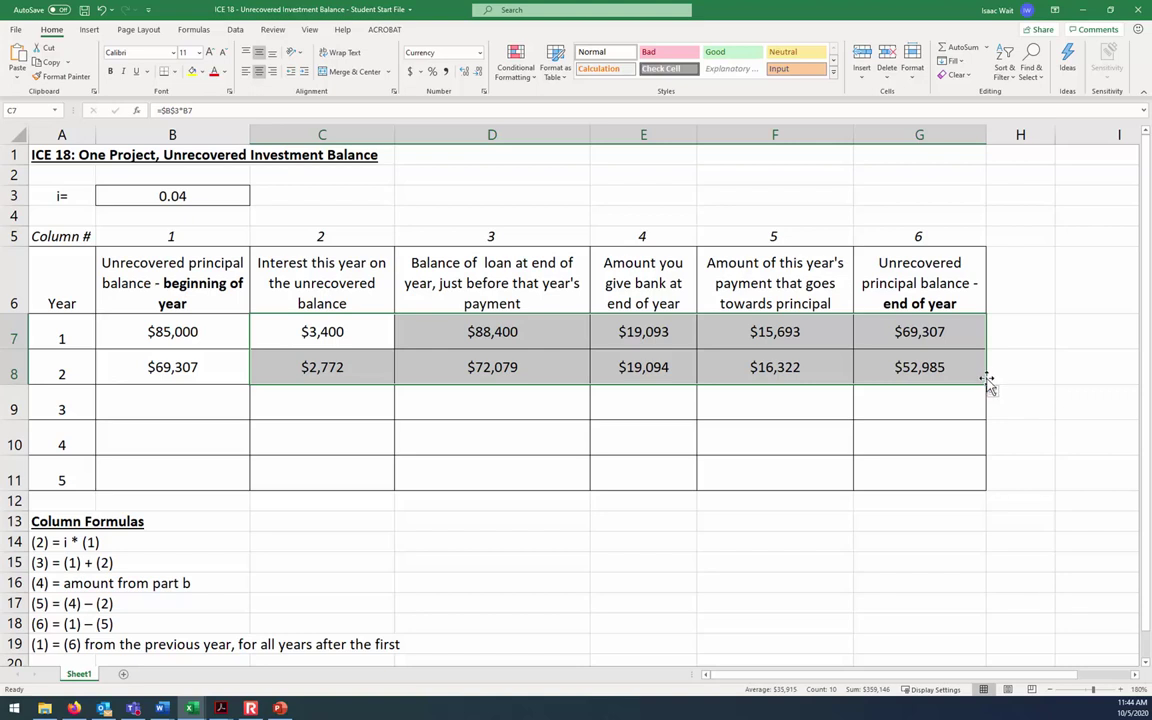
Compare the payments in E7 and E8, and correct the year 2 payment in E8 to 19093.3.
left_click(664, 340)
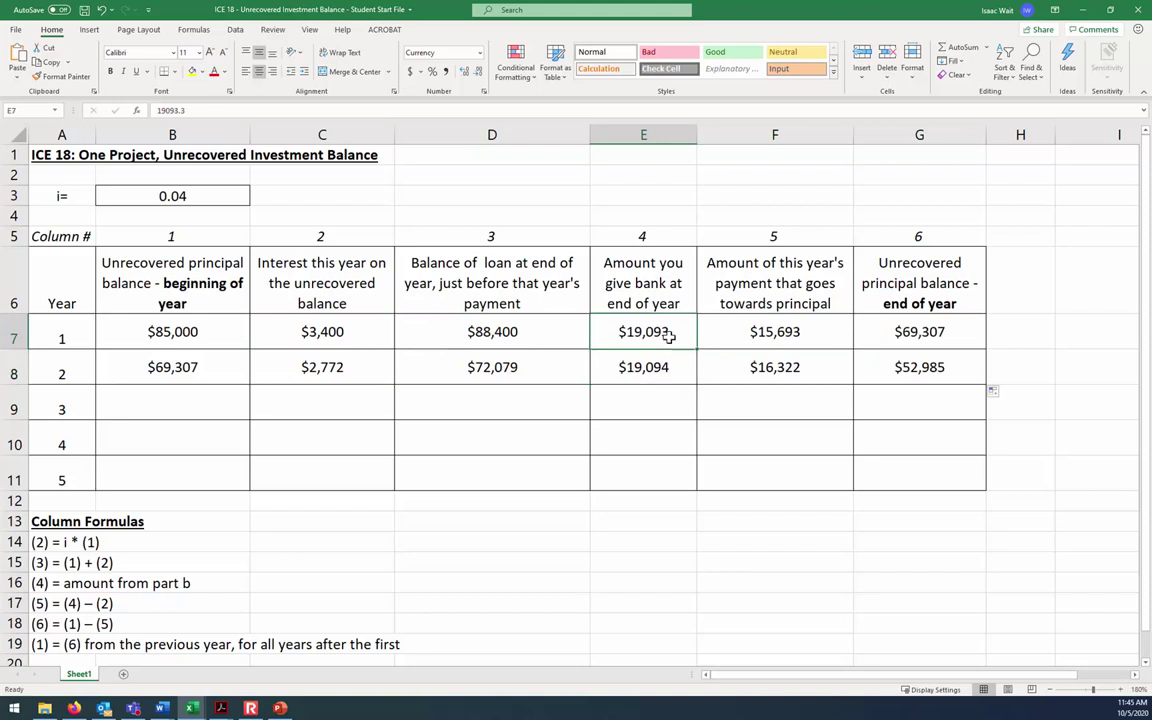
left_click(662, 369)
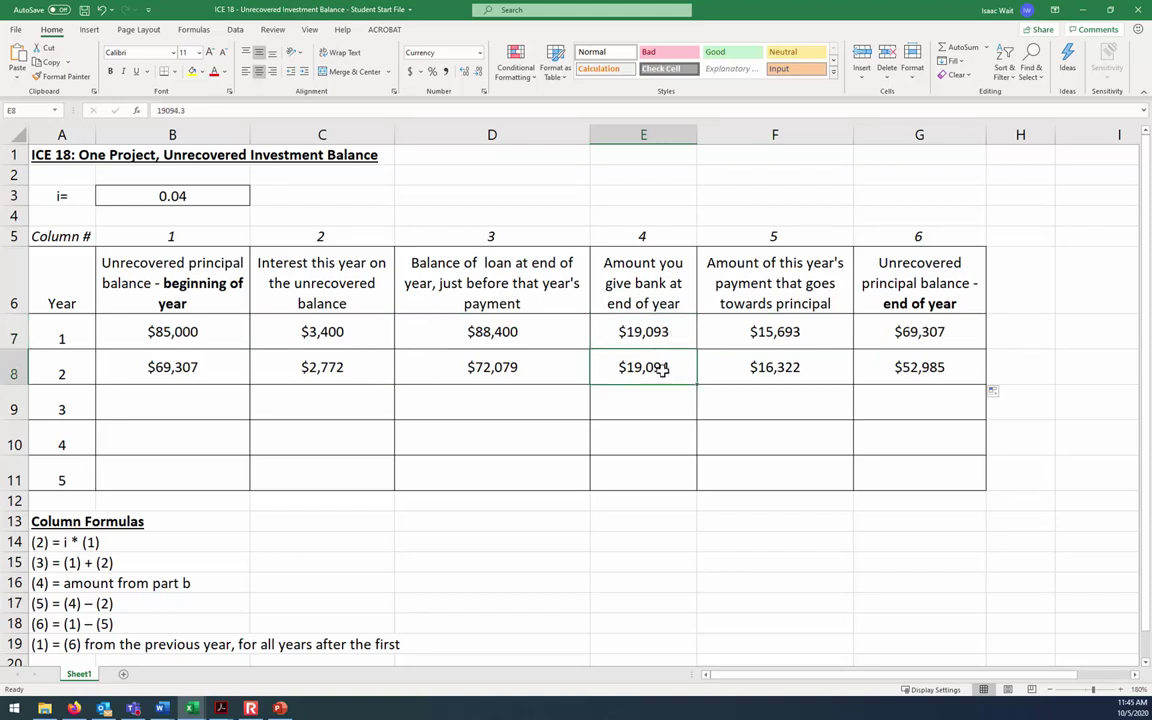
left_click(664, 341)
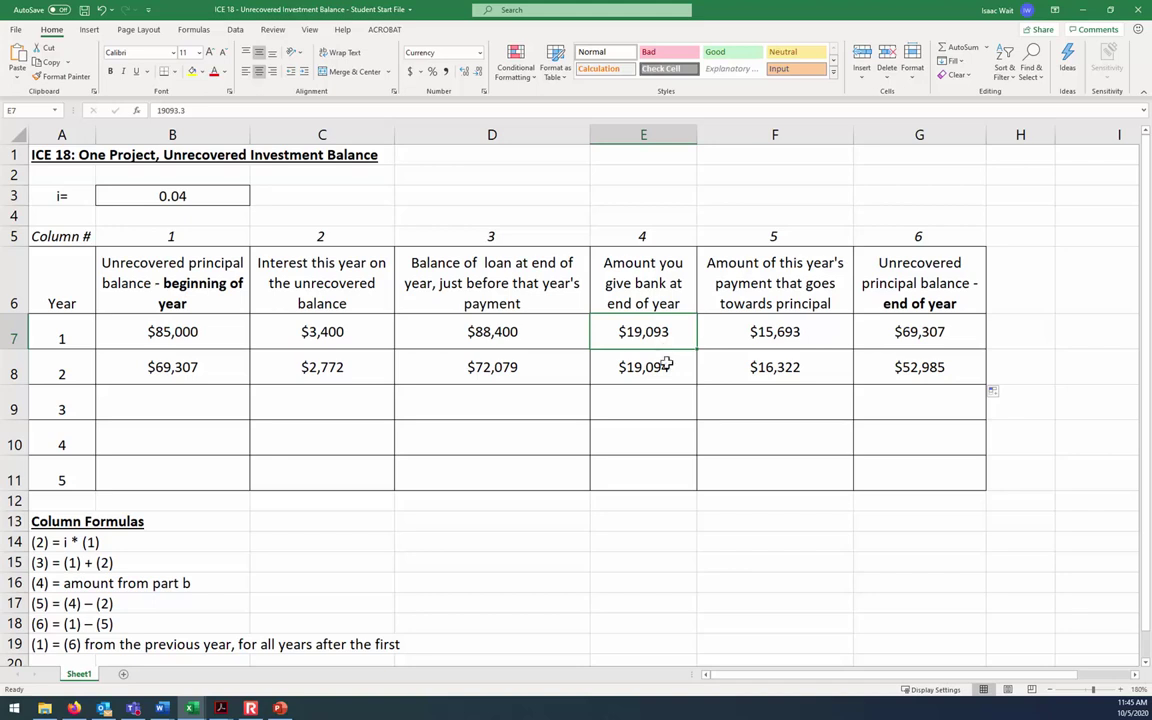
left_click(663, 363)
left_click(166, 110)
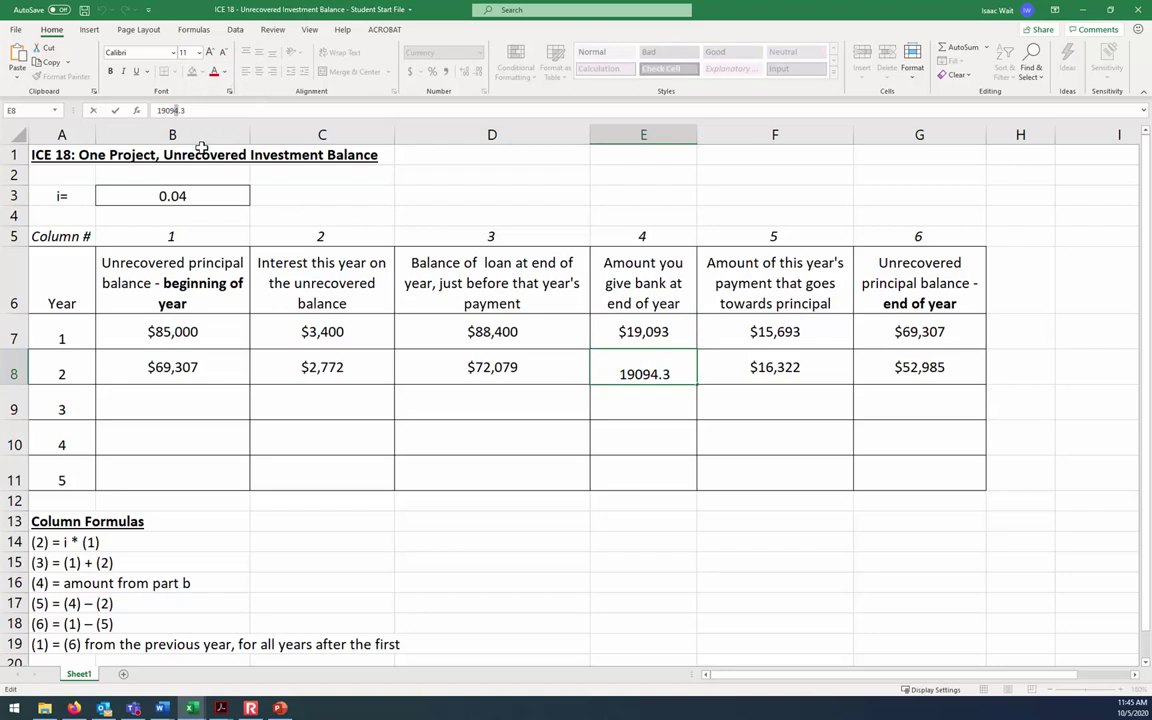
key("BackSpace")
type("3")
key("Return")
left_click(627, 362)
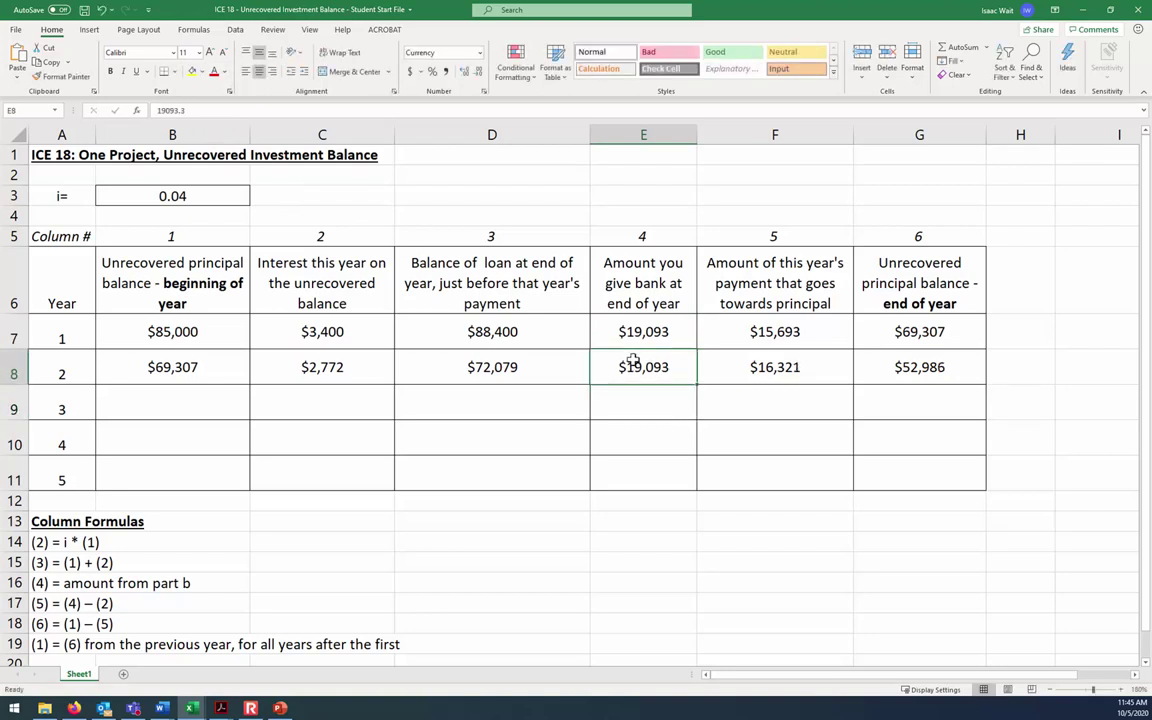
Fill the year 2 row B8:G8 down through row 11 to cover years 3 to 5.
left_click_drag(324, 333, 905, 373)
left_click(190, 369)
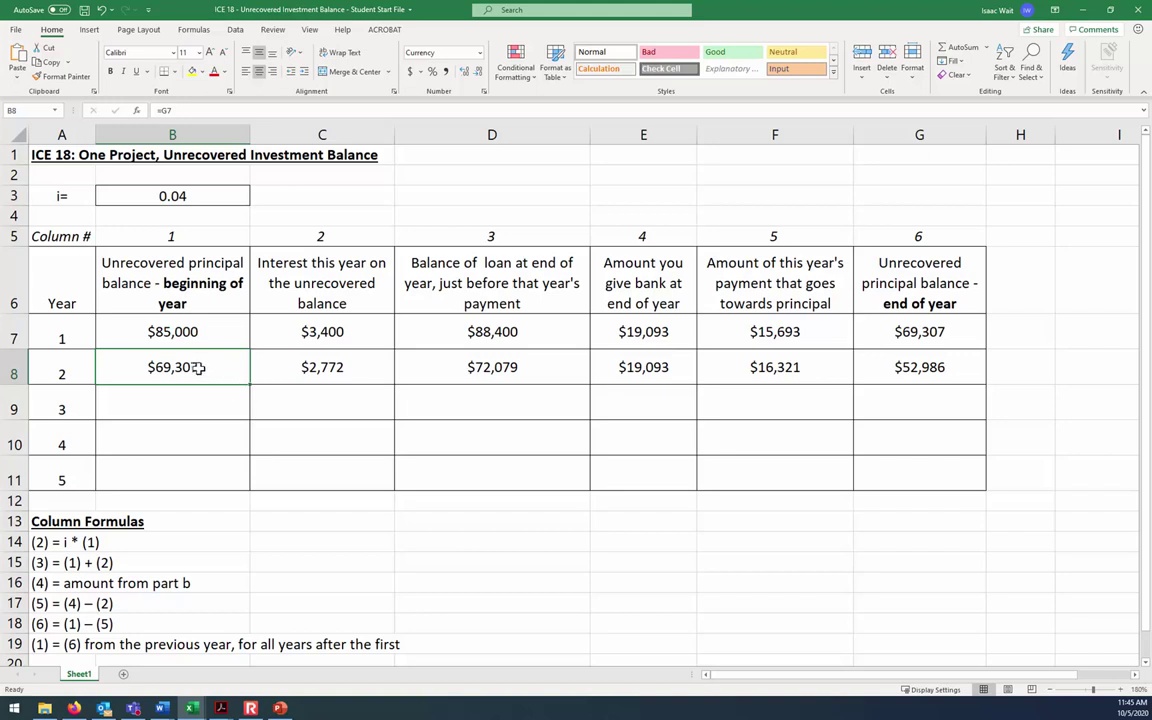
left_click(199, 331)
left_click_drag(199, 331, 890, 375)
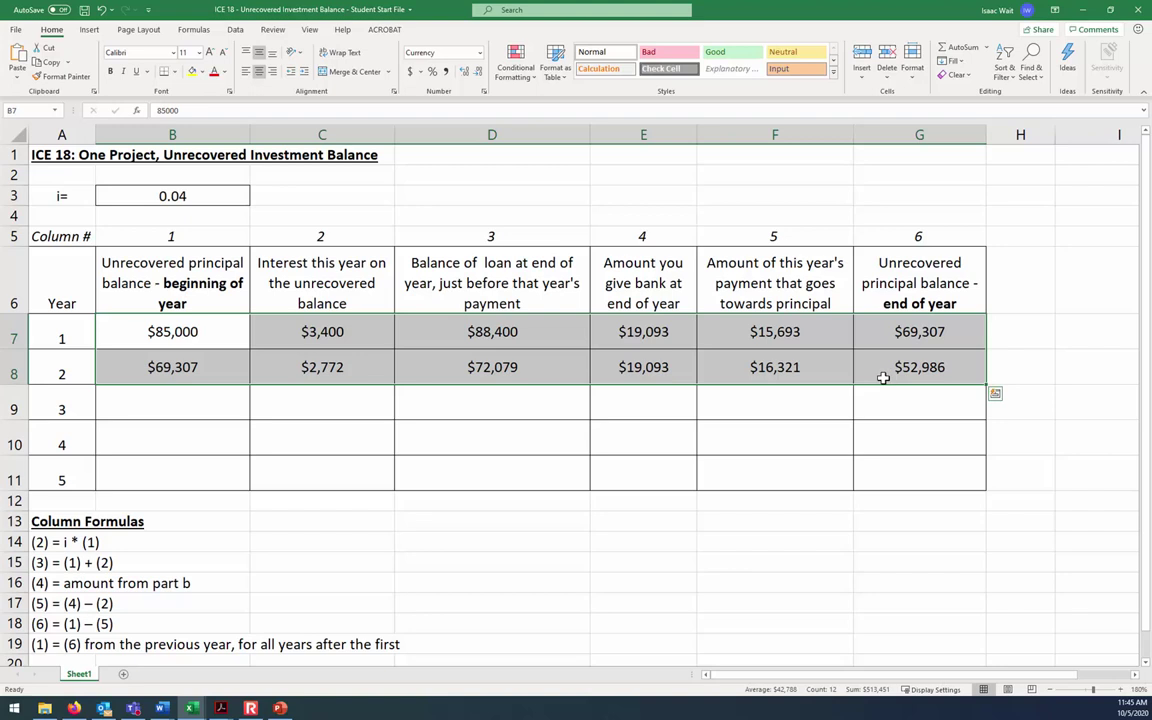
left_click(293, 398)
left_click_drag(185, 368, 921, 369)
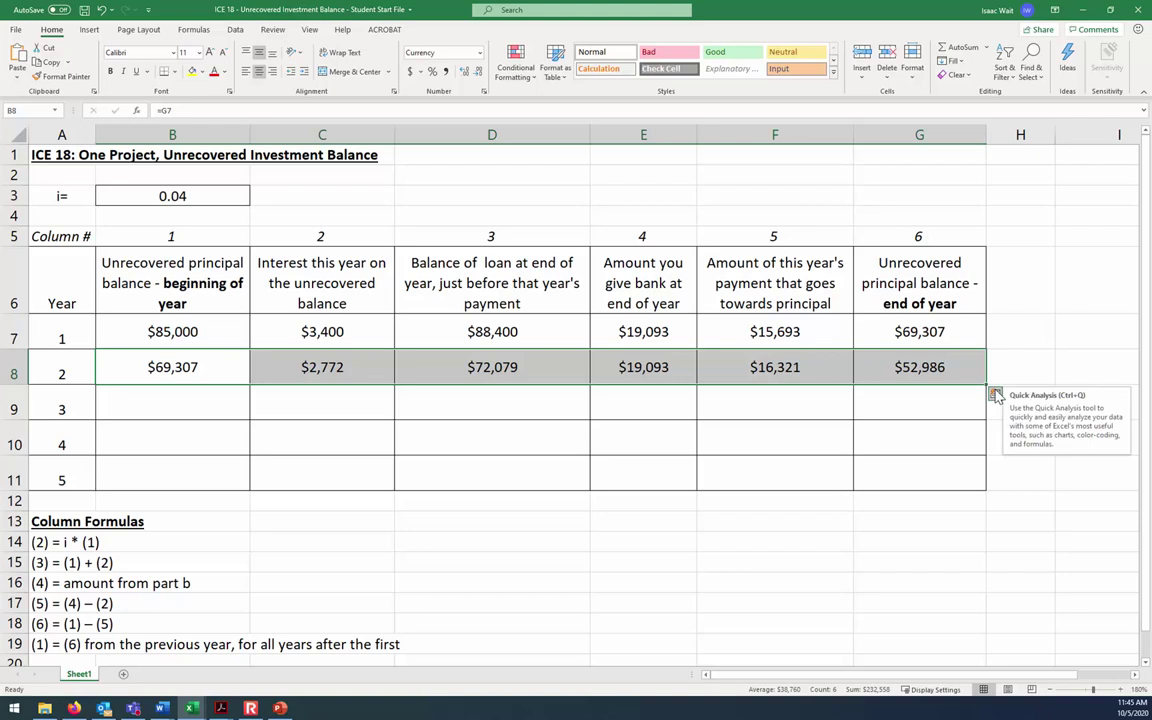
left_click_drag(987, 386, 990, 483)
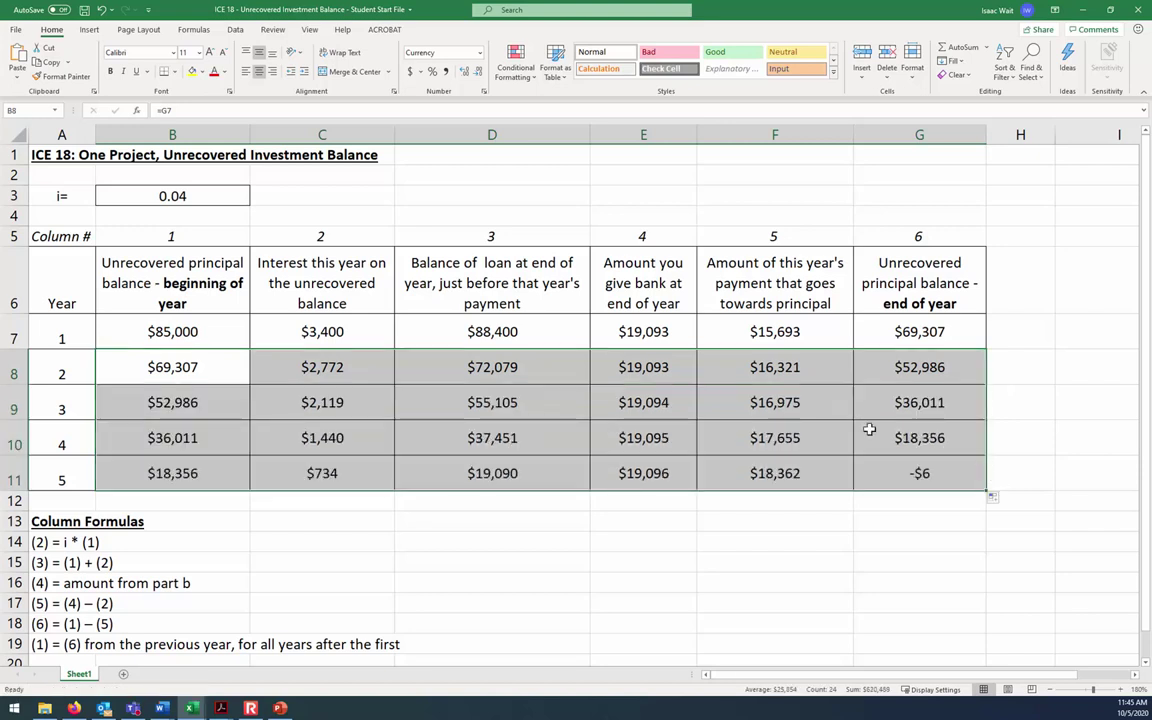
Correct the year 3 payment in E9 to 19093.3 and fill the same constant payment down through E11.
left_click(655, 400)
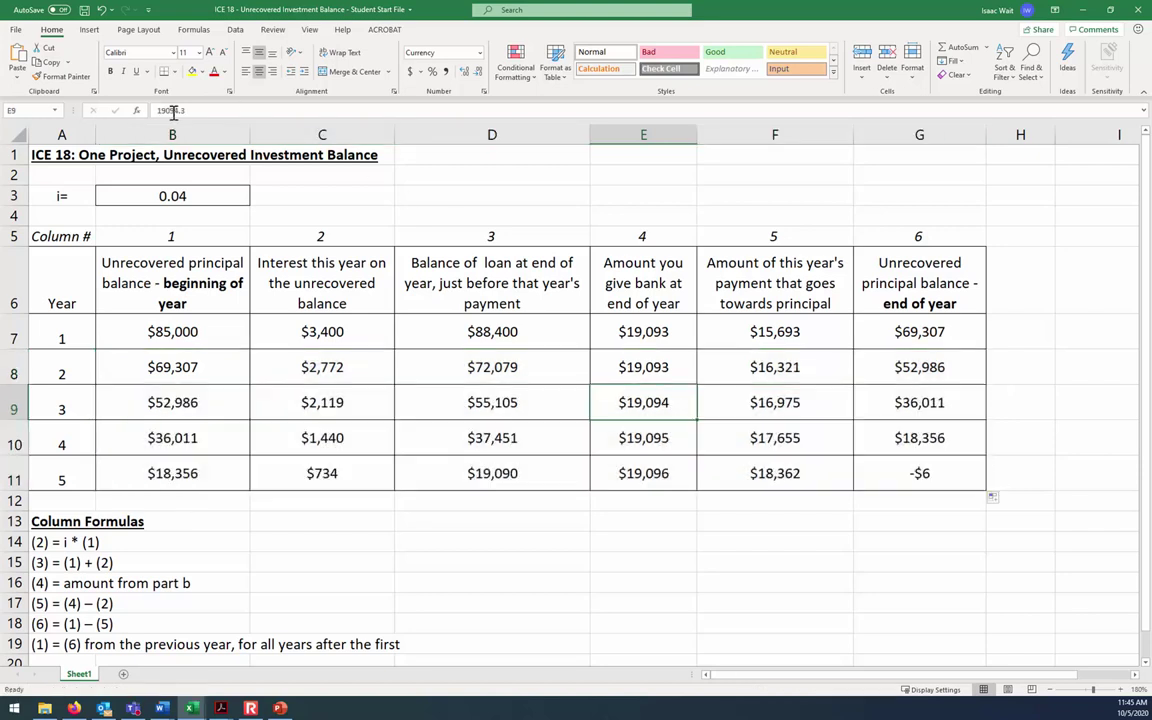
left_click(172, 110)
key("BackSpace")
type("3.3")
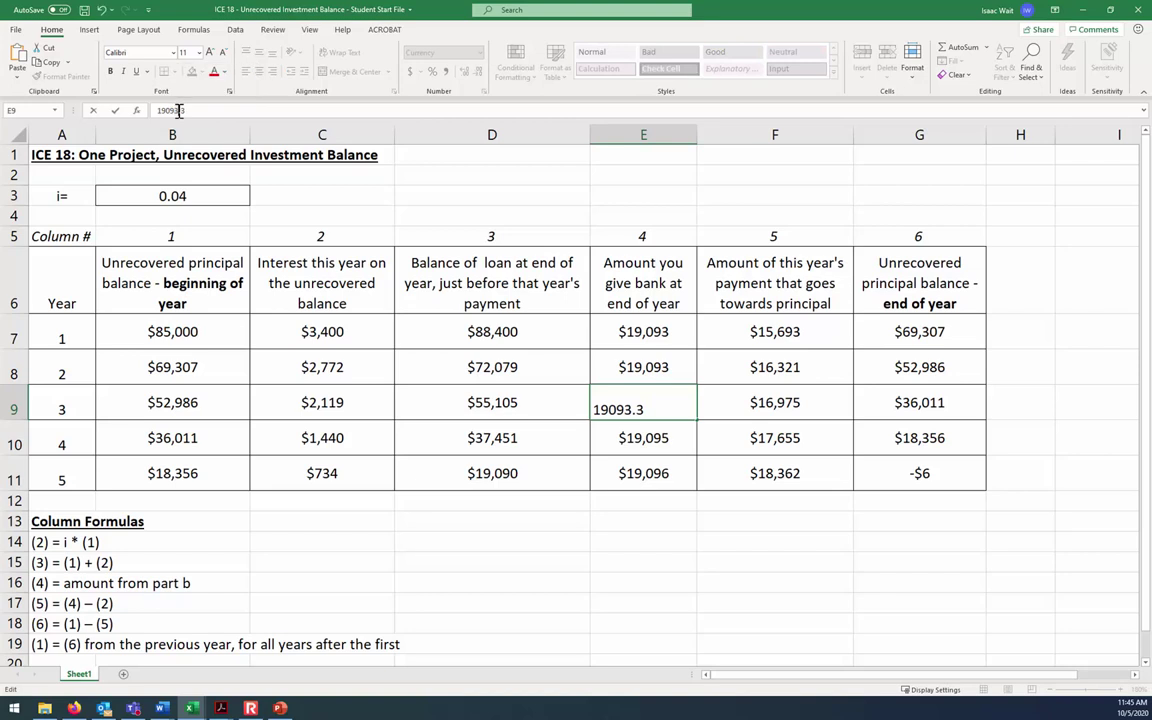
key("Return")
left_click_drag(661, 368, 696, 479)
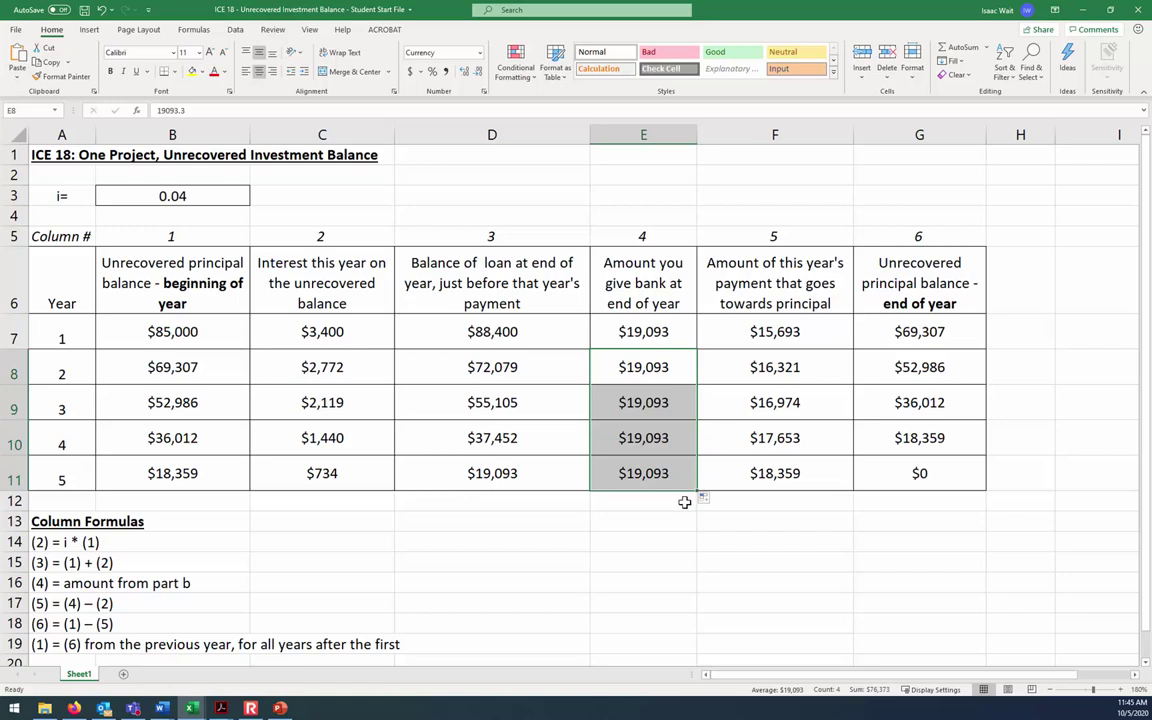
left_click(682, 524)
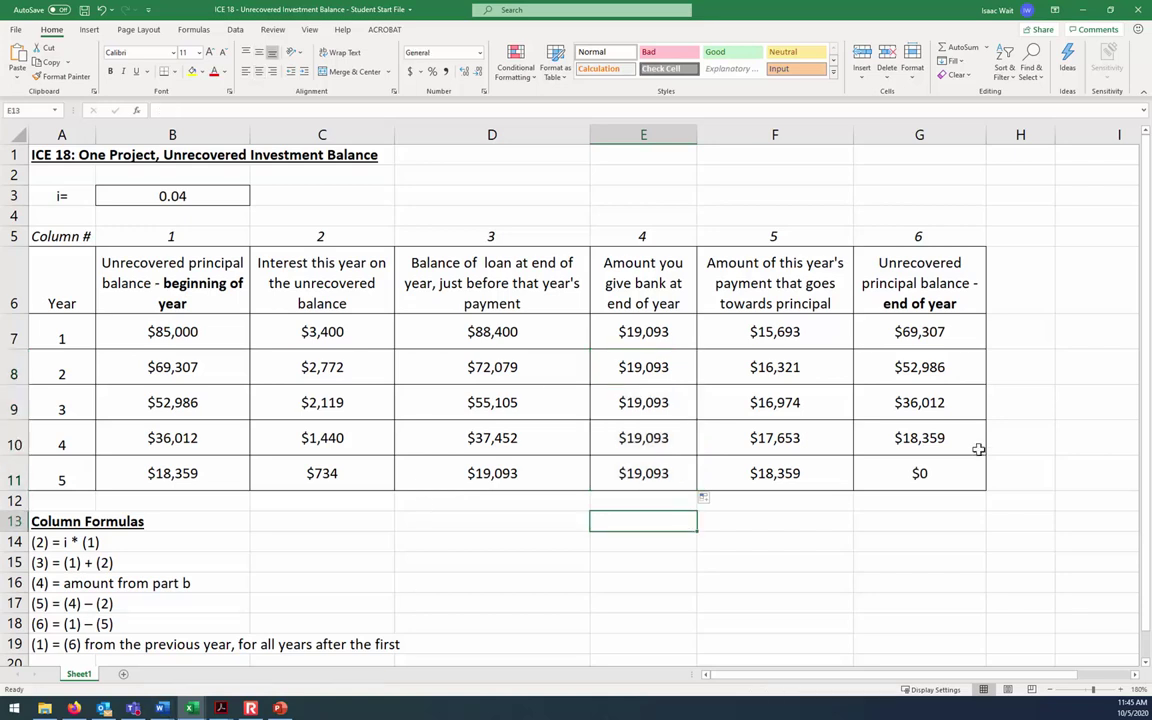
Examine the year 5 ending balance in G11 and the yearly interest amounts in C7 through C11.
left_click(937, 481)
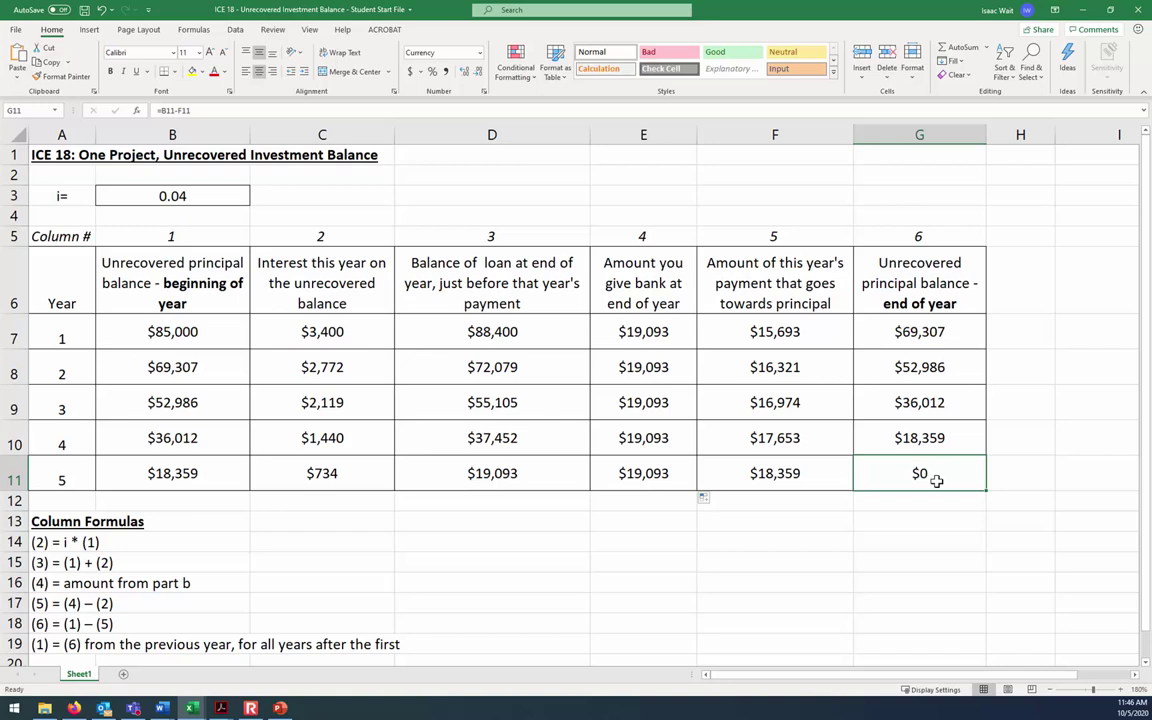
left_click(350, 332)
left_click(355, 362)
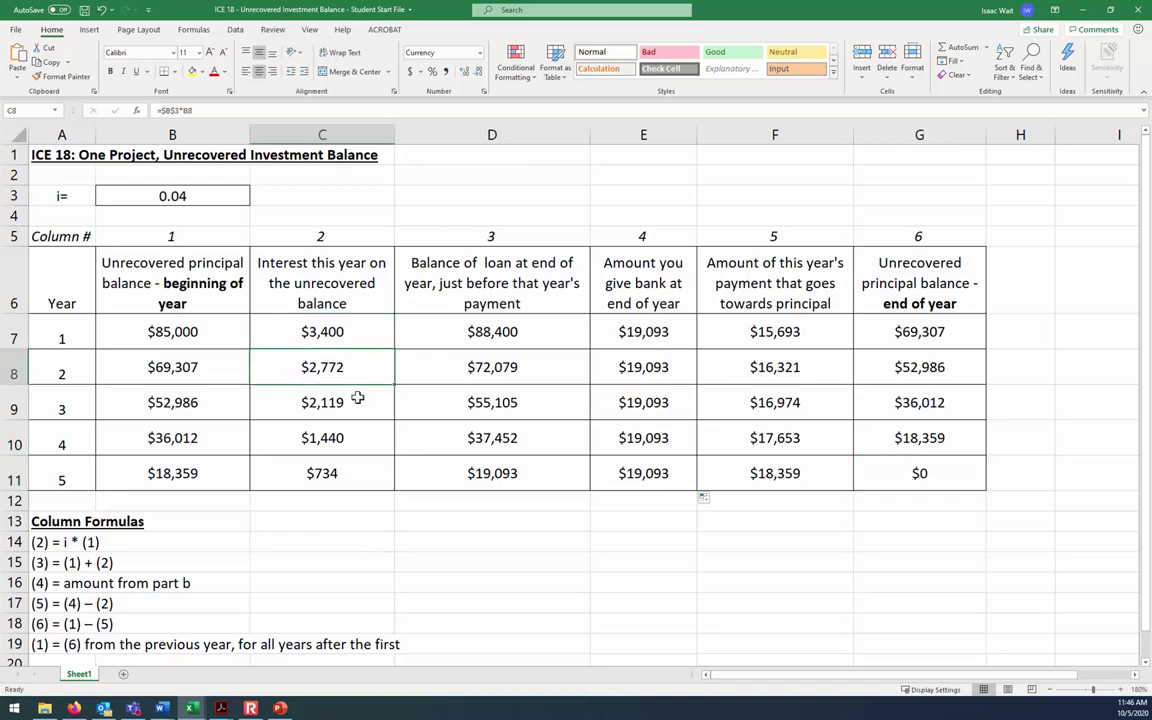
left_click(357, 400)
left_click(358, 437)
left_click(357, 474)
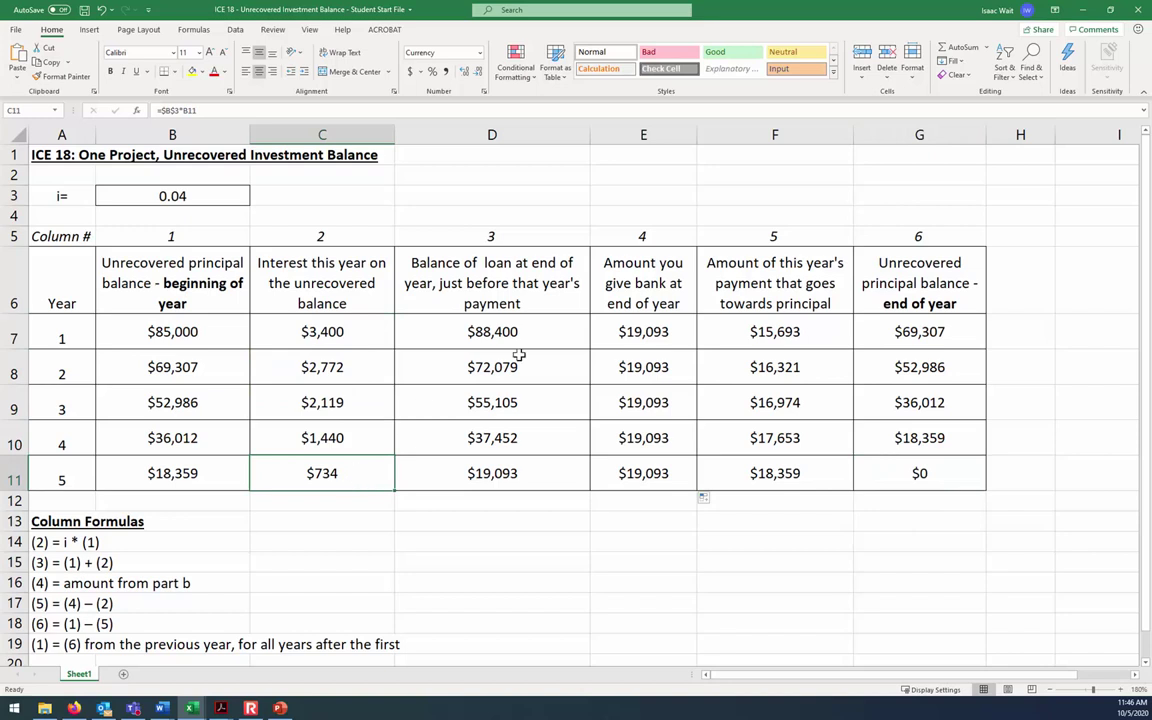
Examine the year 1 payment in E7, the principal portions in F7 through F11, the final balance in G11 and the interest rate in B3.
left_click(643, 334)
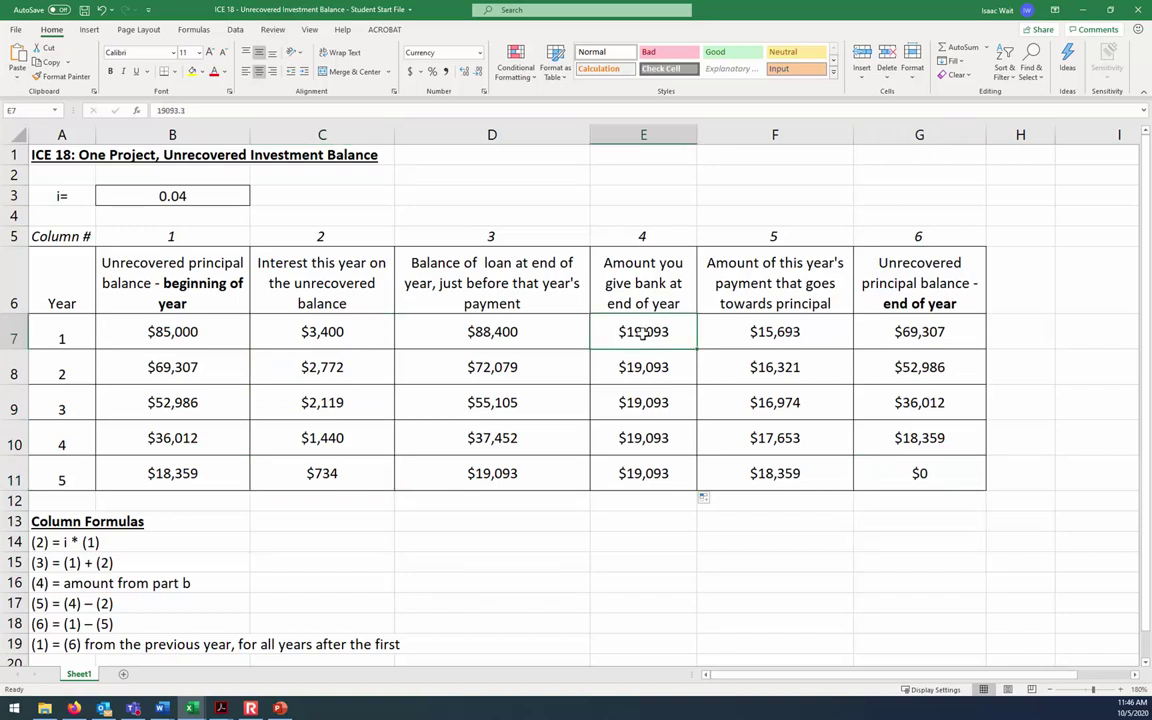
left_click(776, 330)
left_click(770, 366)
left_click(775, 403)
left_click(776, 439)
left_click(781, 470)
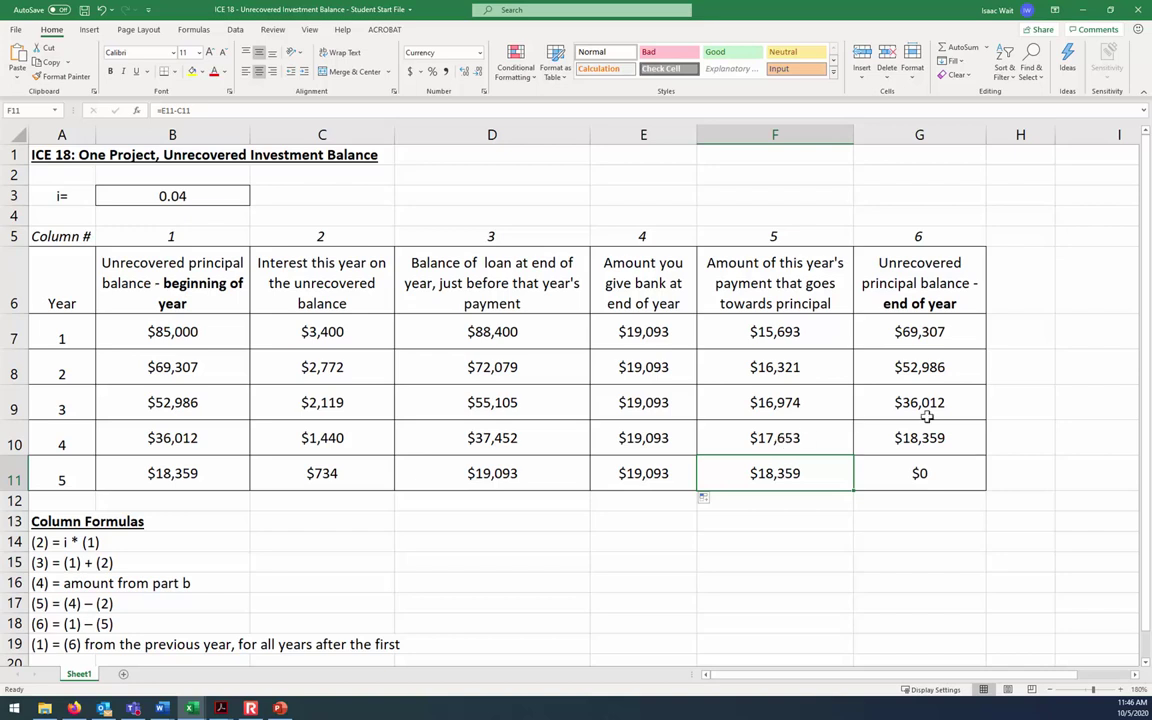
left_click(930, 477)
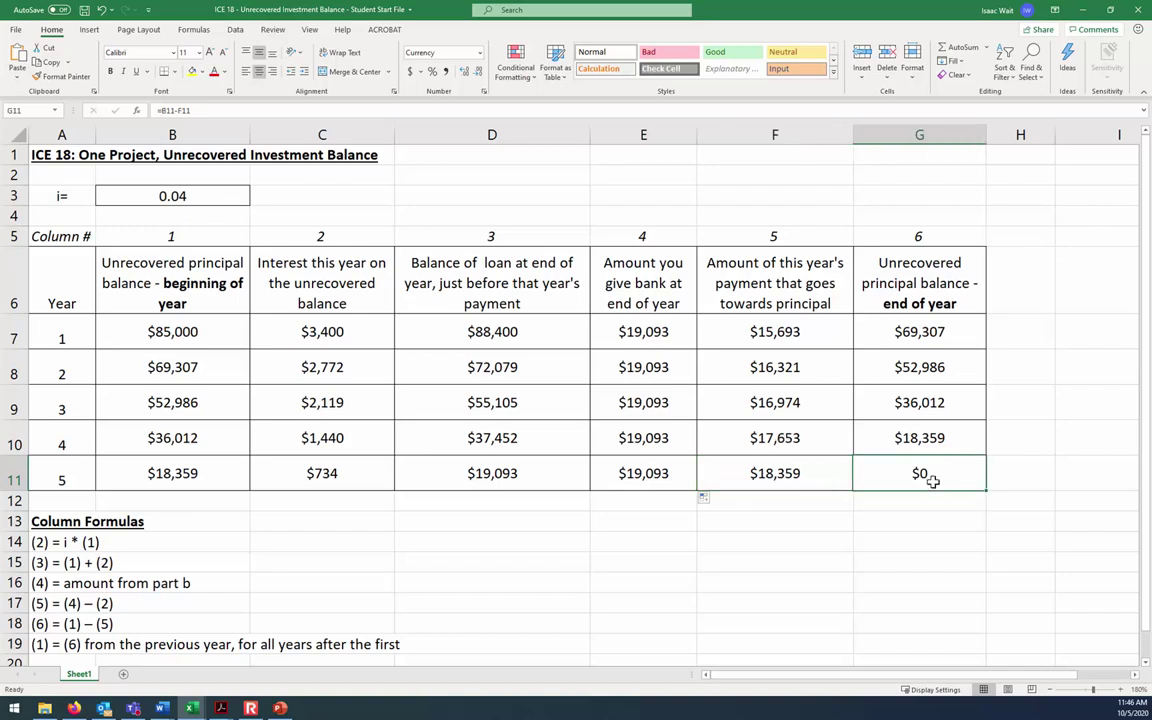
left_click(215, 200)
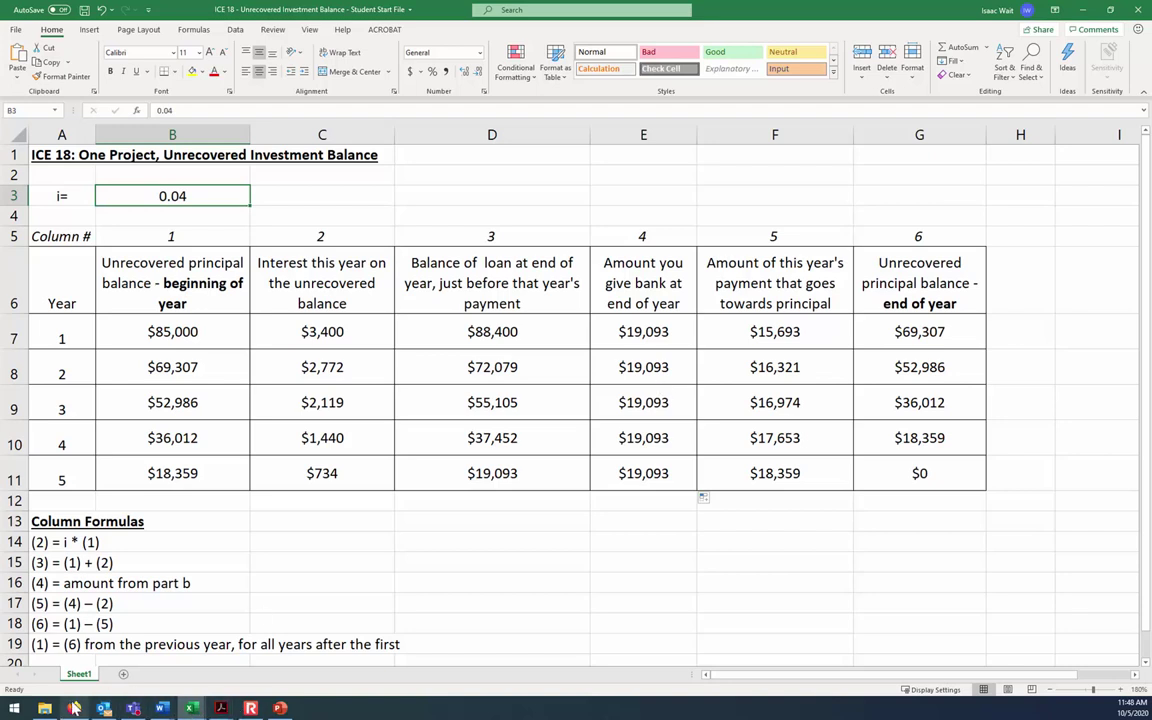
Switch to the ENGR 222 class notes in PowerPoint and go to slide 183, the Class 18 announcements slide.
left_click(280, 708)
scroll(125, 424, "up", 5)
left_click(125, 424)
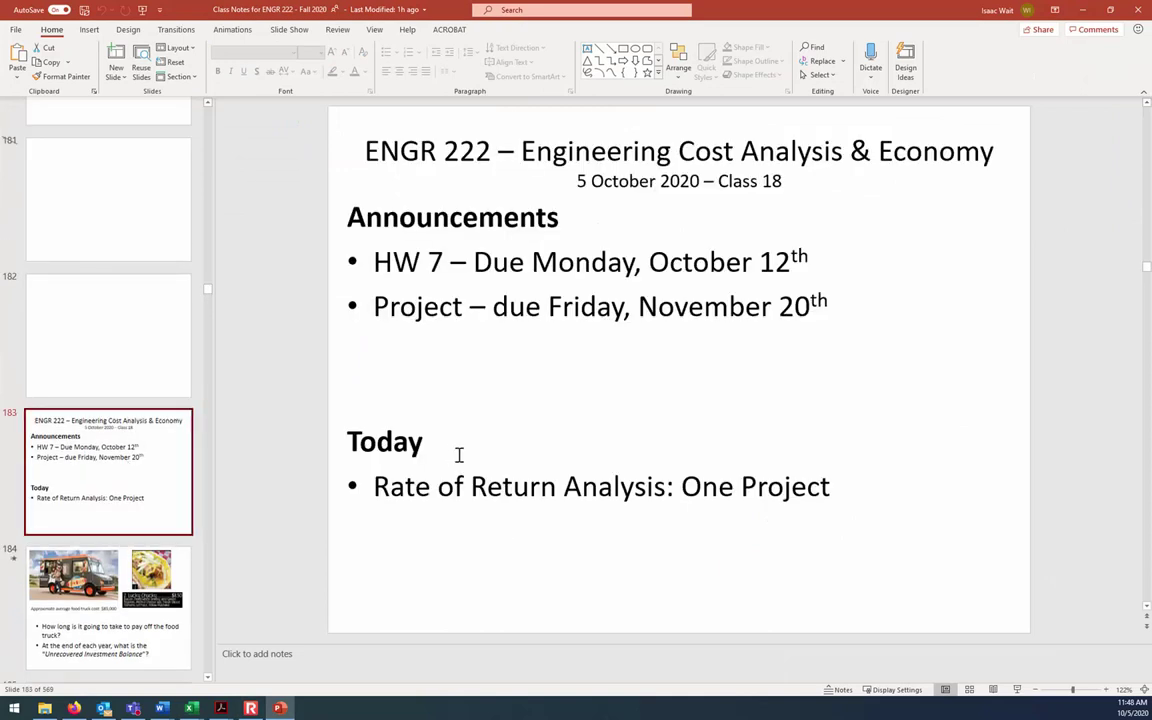